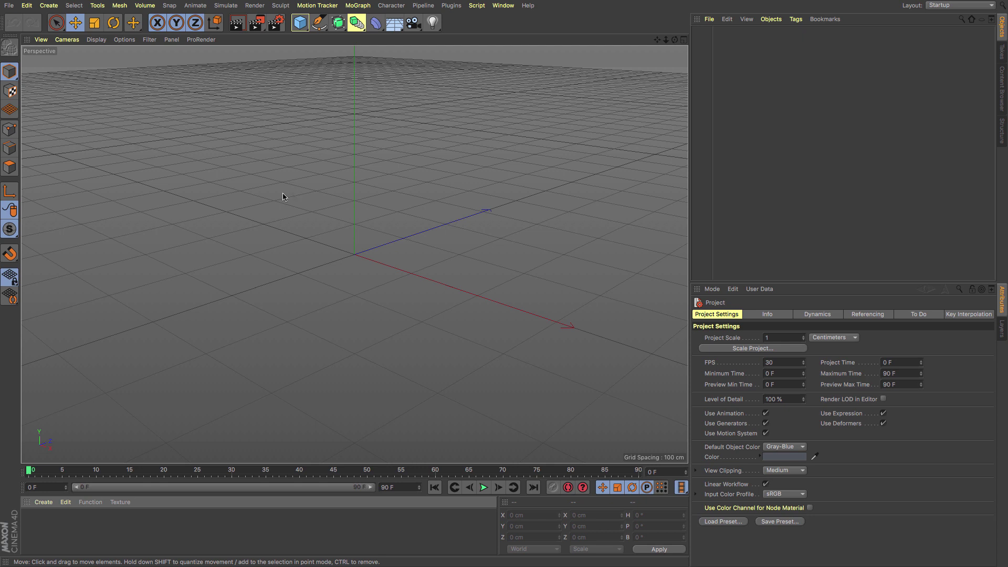
Add a 200 cm cube and a separate, empty Volume Builder object to the scene.
{"action": "left_click", "coordinate": [299, 23]}
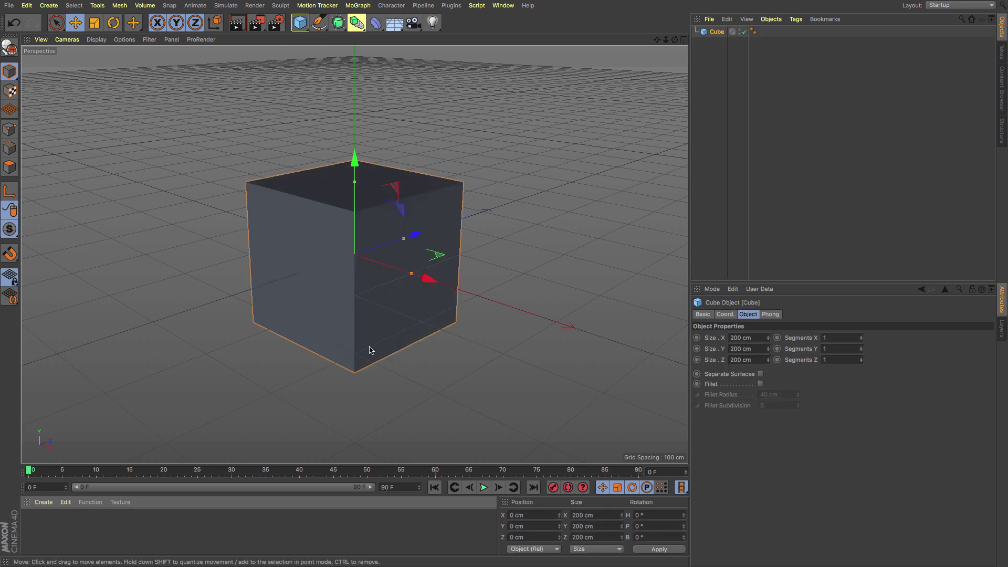
{"action": "left_click", "coordinate": [361, 30]}
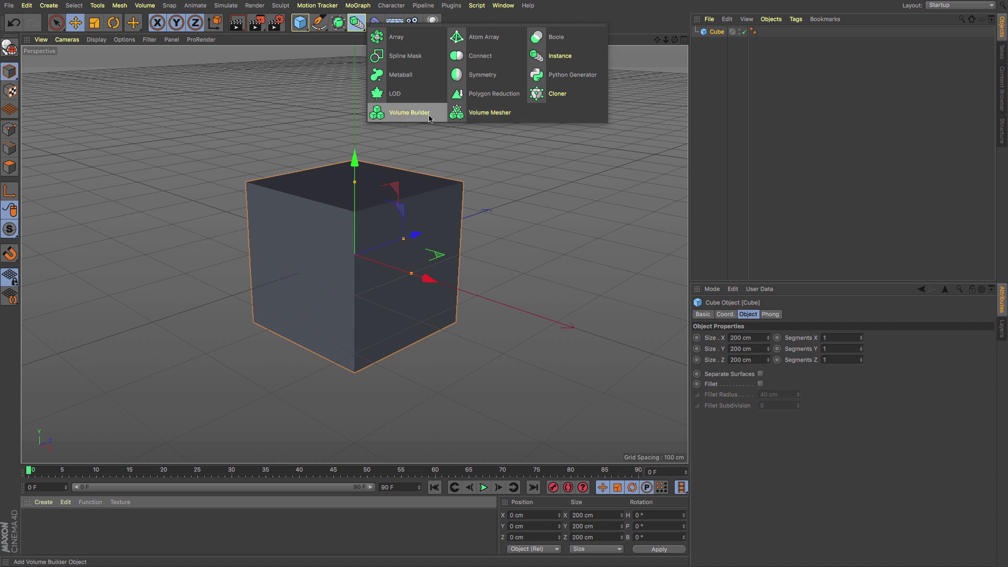
{"action": "left_click", "coordinate": [399, 114]}
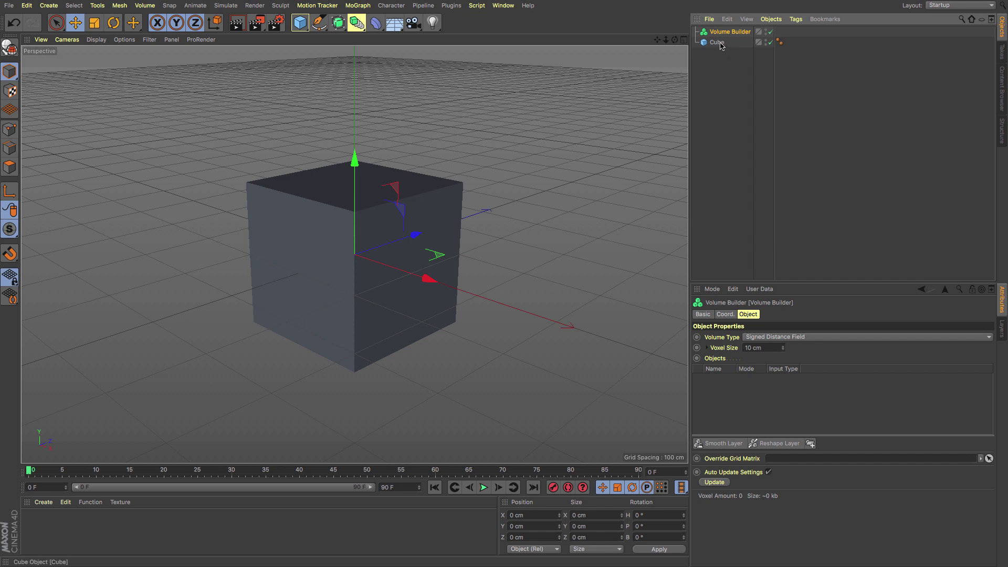
Make the Cube a child of the Volume Builder so it appears voxelized.
{"action": "left_click_drag", "start_coordinate": [722, 47], "coordinate": [720, 35]}
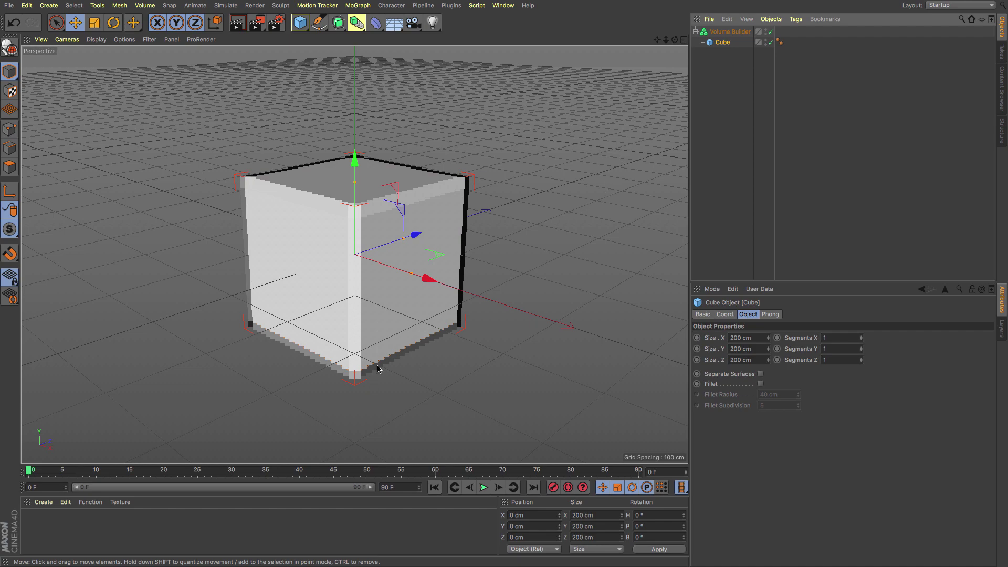
{"action": "mouse_move", "coordinate": [366, 321]}
{"action": "left_mouse_down", "text": "alt"}
{"action": "mouse_move", "coordinate": [320, 304]}
{"action": "mouse_move", "coordinate": [315, 347]}
{"action": "mouse_move", "coordinate": [394, 310]}
{"action": "mouse_move", "coordinate": [450, 299]}
{"action": "mouse_move", "coordinate": [469, 329]}
{"action": "mouse_move", "coordinate": [361, 310]}
{"action": "mouse_move", "coordinate": [353, 320]}
{"action": "mouse_move", "coordinate": [367, 318]}
{"action": "left_mouse_up", "text": "alt"}
{"action": "scroll", "coordinate": [356, 284], "scroll_direction": "up", "scroll_amount": 2}
{"action": "mouse_move", "coordinate": [360, 298]}
{"action": "left_mouse_down", "text": "alt"}
{"action": "mouse_move", "coordinate": [304, 301]}
{"action": "mouse_move", "coordinate": [347, 303]}
{"action": "left_mouse_up", "text": "alt"}
Set the Volume Builder's Voxel Size to 5 cm.
{"action": "left_click", "coordinate": [730, 32]}
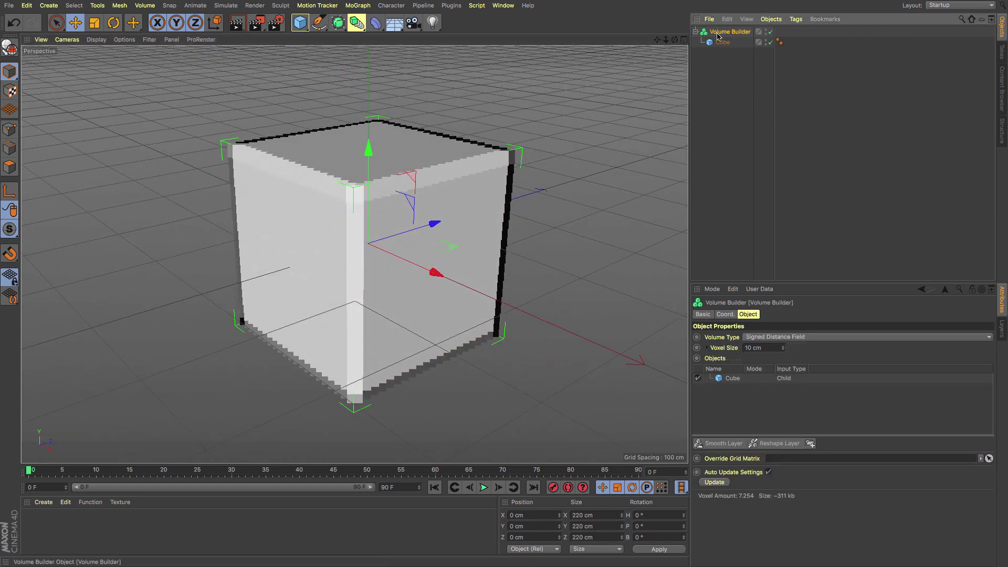
{"action": "left_click", "coordinate": [748, 348]}
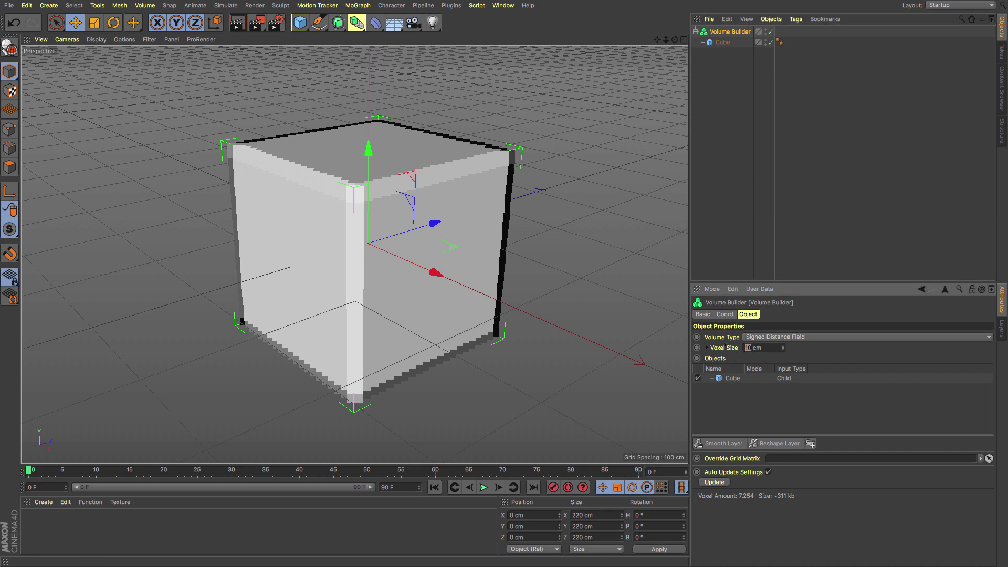
{"action": "type", "text": "5"}
{"action": "key", "text": "Return"}
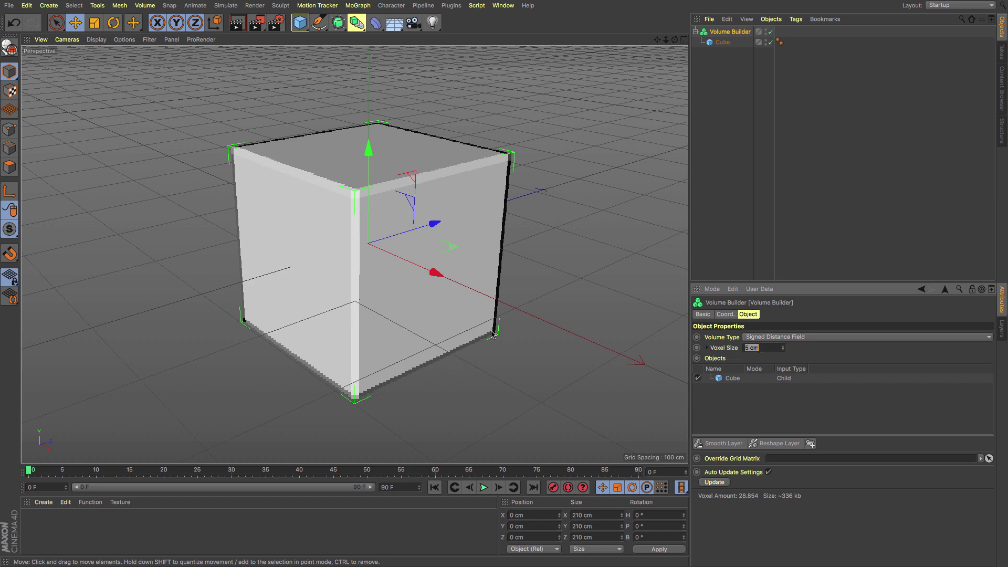
Set the Voxel Size to 1 cm, declining the slow 0.001 cm value.
{"action": "left_click", "coordinate": [746, 347]}
{"action": "type", "text": "1"}
{"action": "key", "text": "Return"}
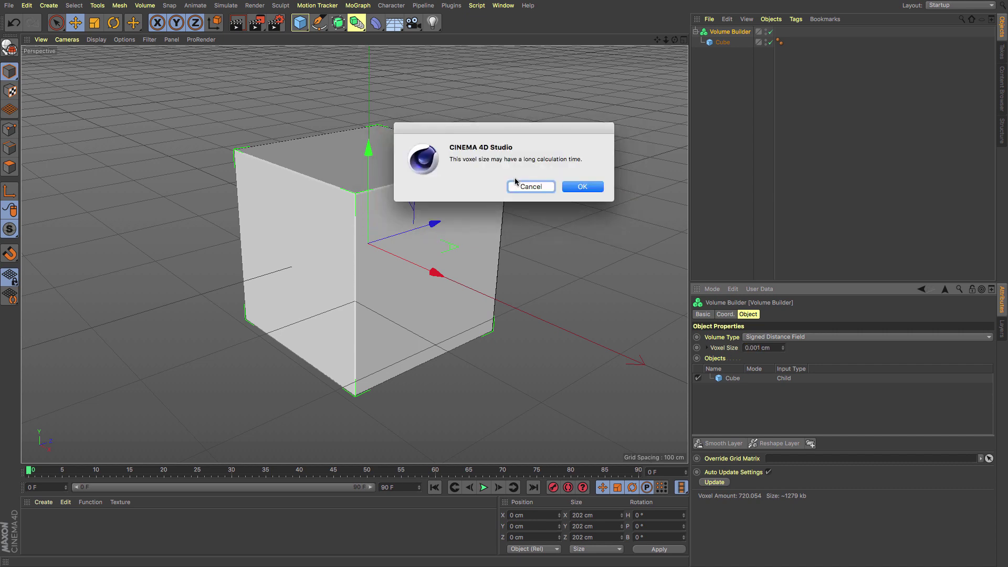
{"action": "left_click", "coordinate": [526, 187]}
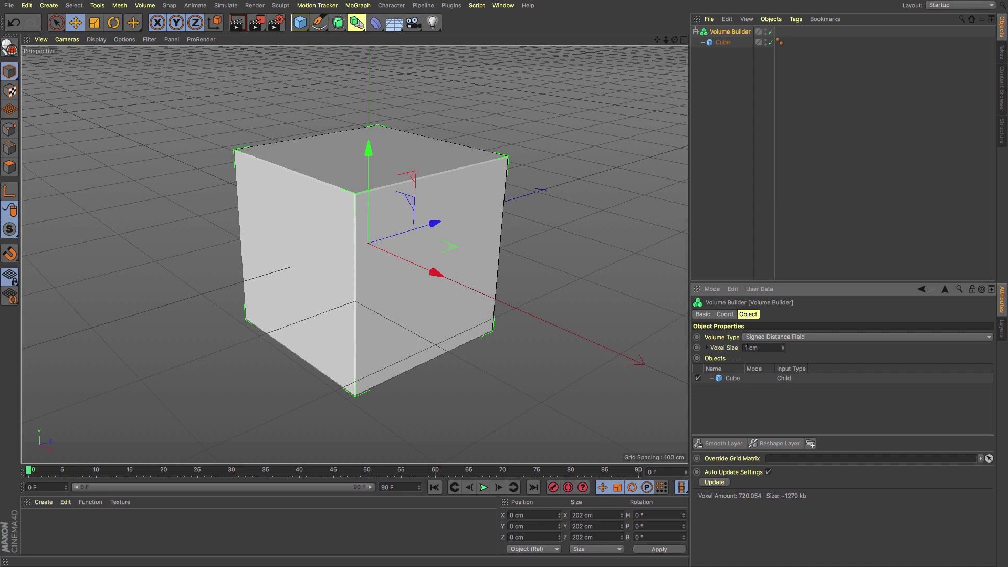
{"action": "left_click", "coordinate": [784, 340]}
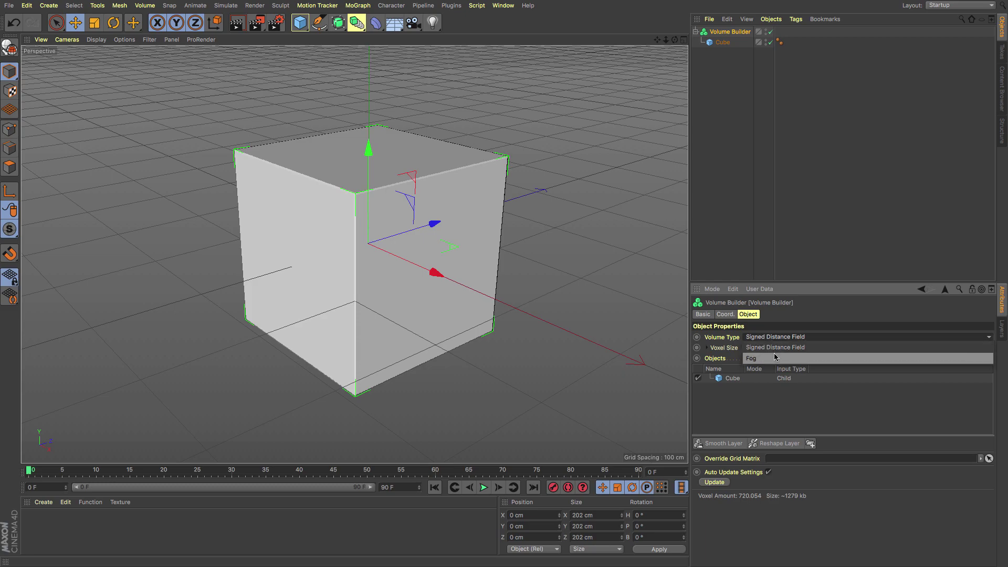
{"action": "left_click", "coordinate": [775, 357]}
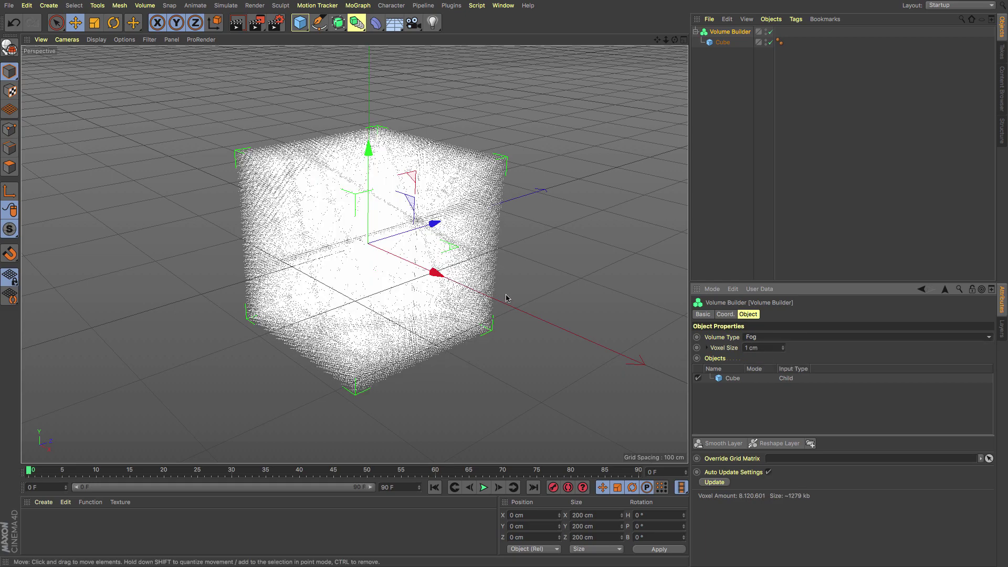
{"action": "mouse_move", "coordinate": [462, 312]}
{"action": "left_mouse_down", "text": "alt"}
{"action": "mouse_move", "coordinate": [367, 310]}
{"action": "mouse_move", "coordinate": [382, 279]}
{"action": "mouse_move", "coordinate": [443, 289]}
{"action": "mouse_move", "coordinate": [467, 311]}
{"action": "left_mouse_up", "text": "alt"}
{"action": "left_click", "coordinate": [762, 338]}
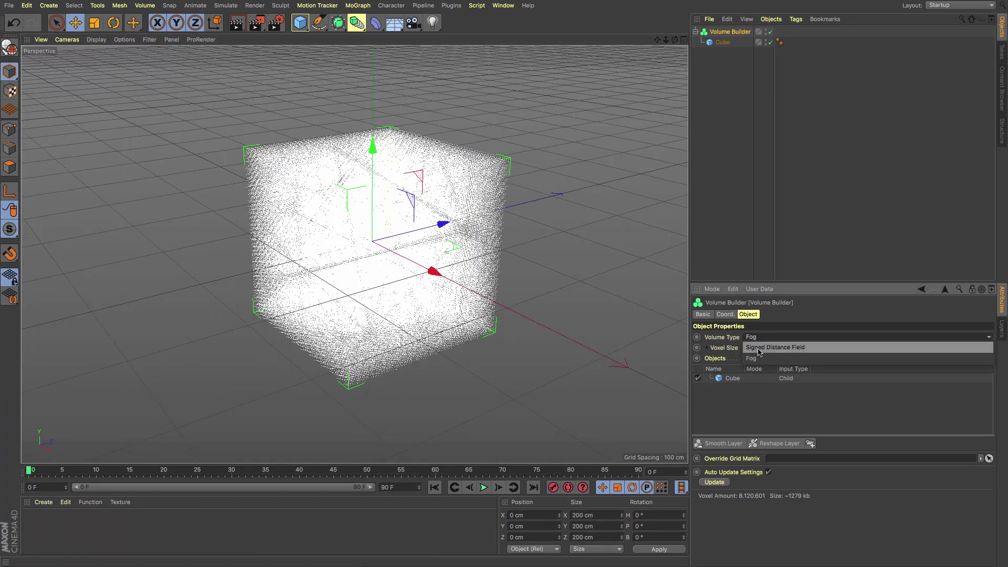
{"action": "left_click", "coordinate": [761, 347]}
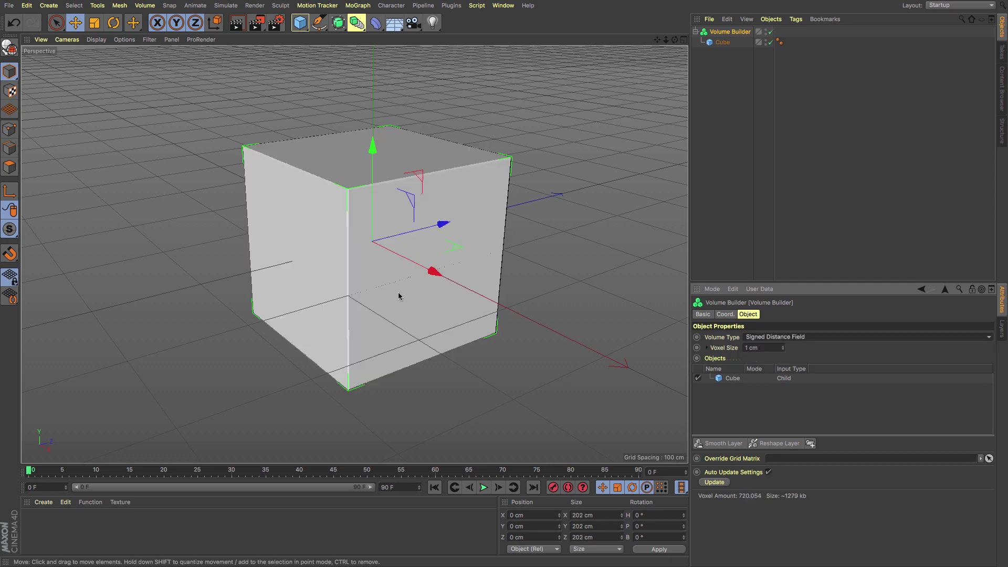
Add a sphere, move it to Z −84.731 cm, and place it inside the Volume Builder.
{"action": "left_click_drag", "start_coordinate": [397, 293], "coordinate": [419, 314], "text": "alt"}
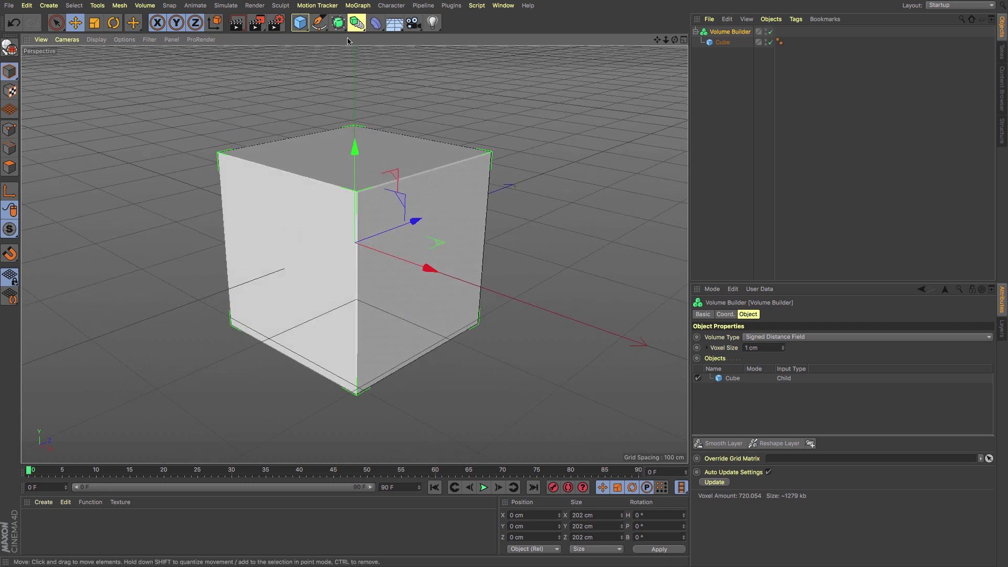
{"action": "left_click_drag", "start_coordinate": [303, 32], "coordinate": [517, 74]}
{"action": "left_click_drag", "start_coordinate": [416, 223], "coordinate": [359, 244]}
{"action": "left_click_drag", "start_coordinate": [722, 32], "coordinate": [728, 43]}
{"action": "left_click_drag", "start_coordinate": [466, 263], "coordinate": [416, 252], "text": "alt"}
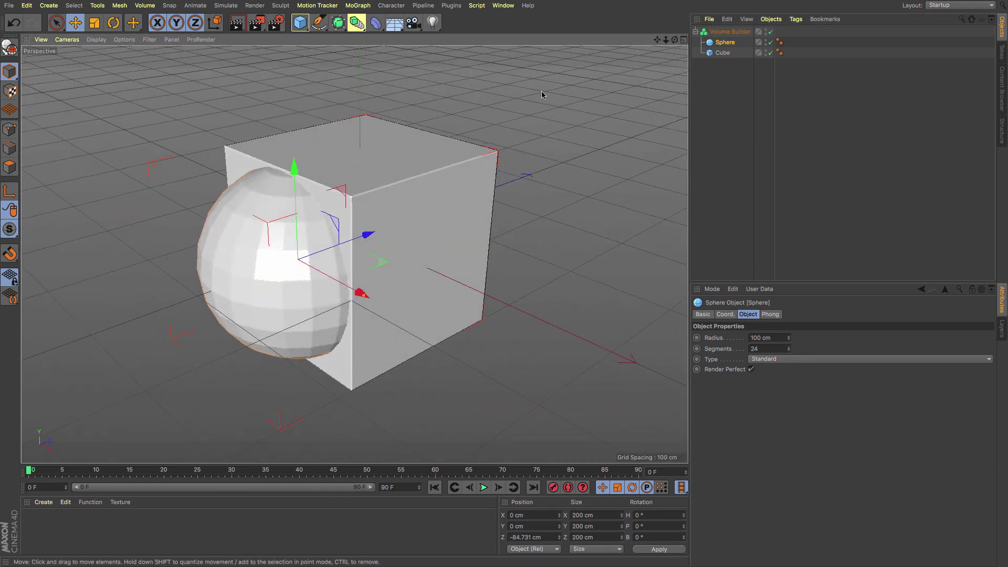
Turn on Perfect Primitive for the Sphere input in the Volume Builder's Objects list.
{"action": "left_click", "coordinate": [728, 32]}
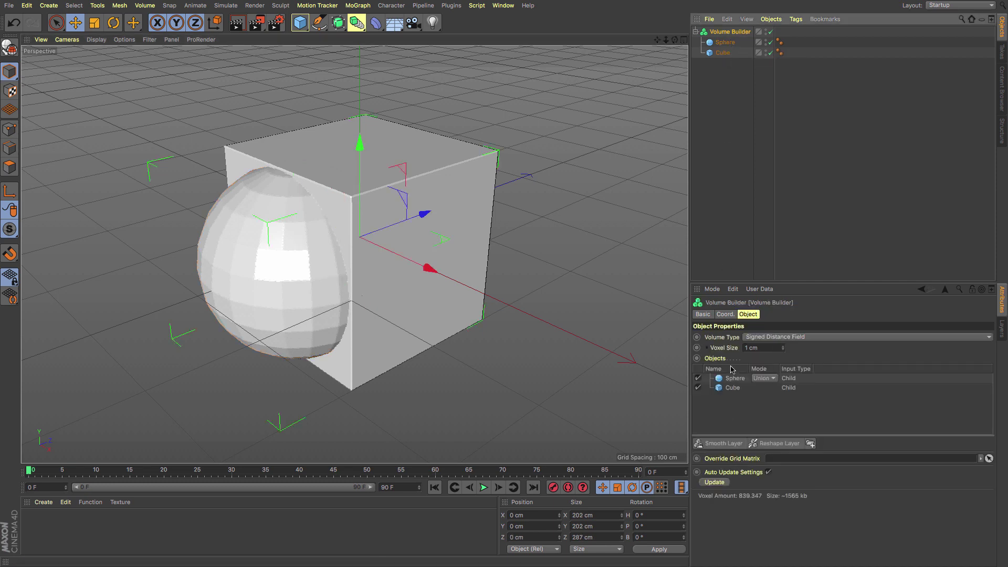
{"action": "left_click", "coordinate": [732, 378]}
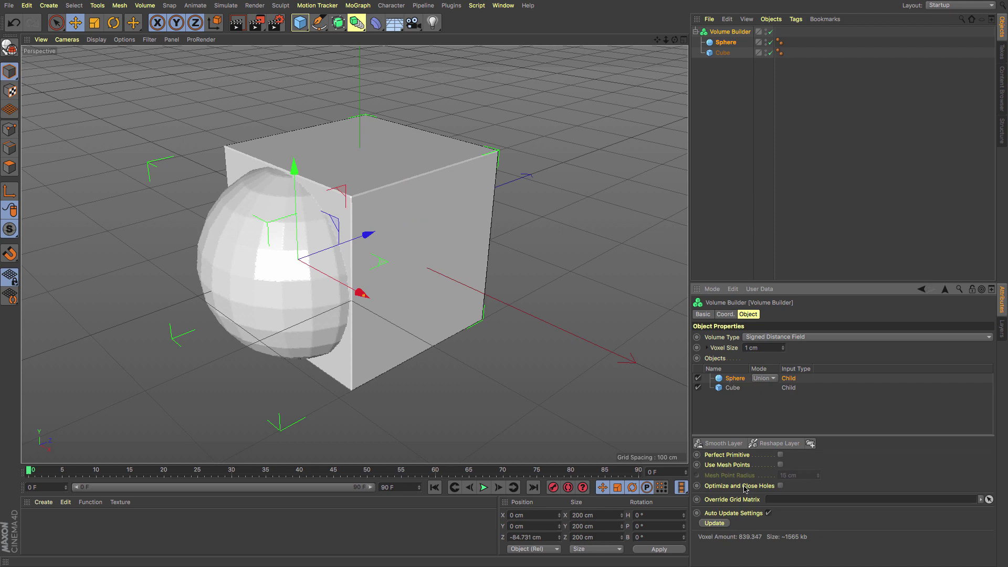
{"action": "left_click", "coordinate": [780, 455]}
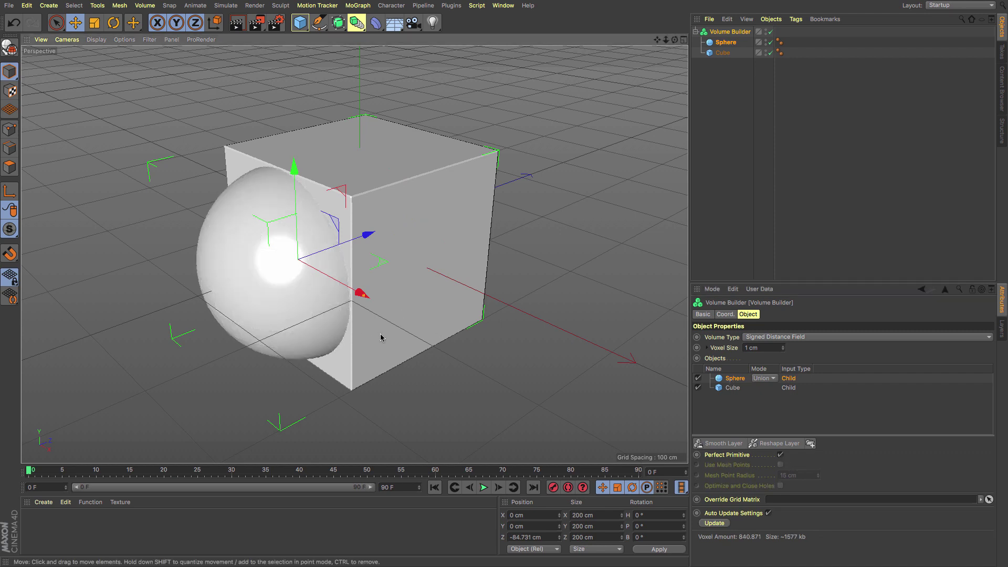
{"action": "scroll", "coordinate": [363, 331], "scroll_direction": "down", "scroll_amount": 1}
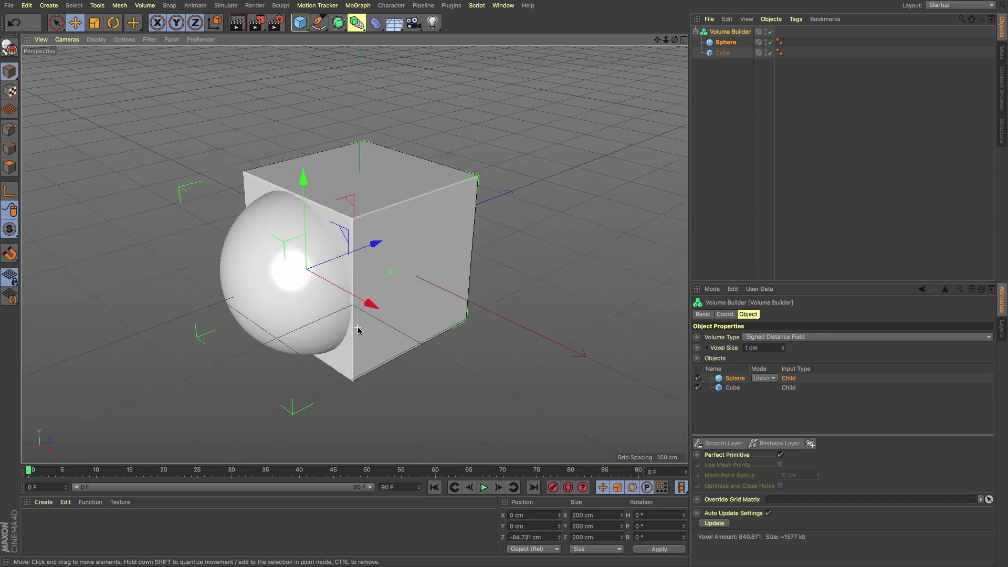
{"action": "scroll", "coordinate": [347, 331], "scroll_direction": "down", "scroll_amount": 1}
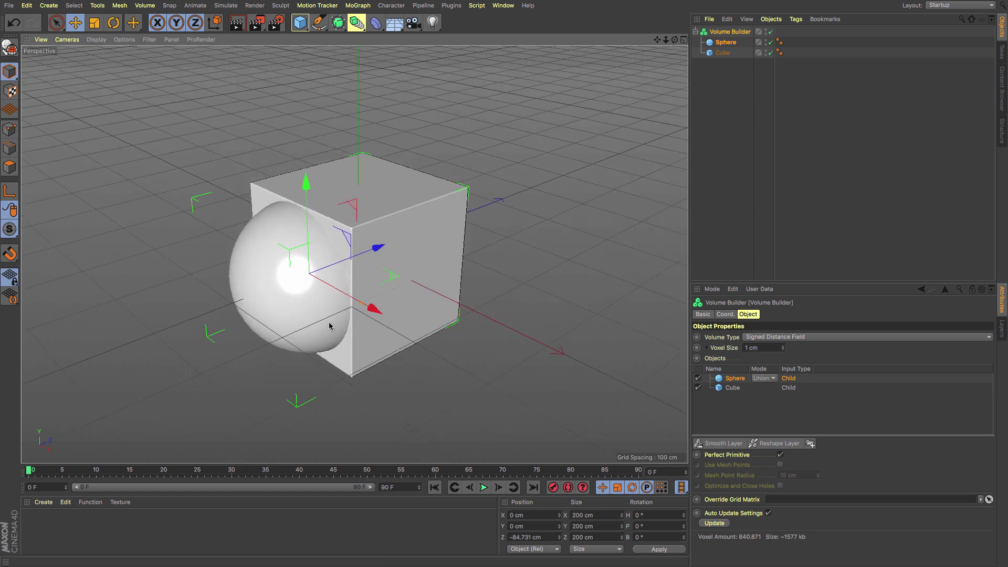
{"action": "left_click_drag", "start_coordinate": [323, 326], "coordinate": [323, 304], "text": "alt"}
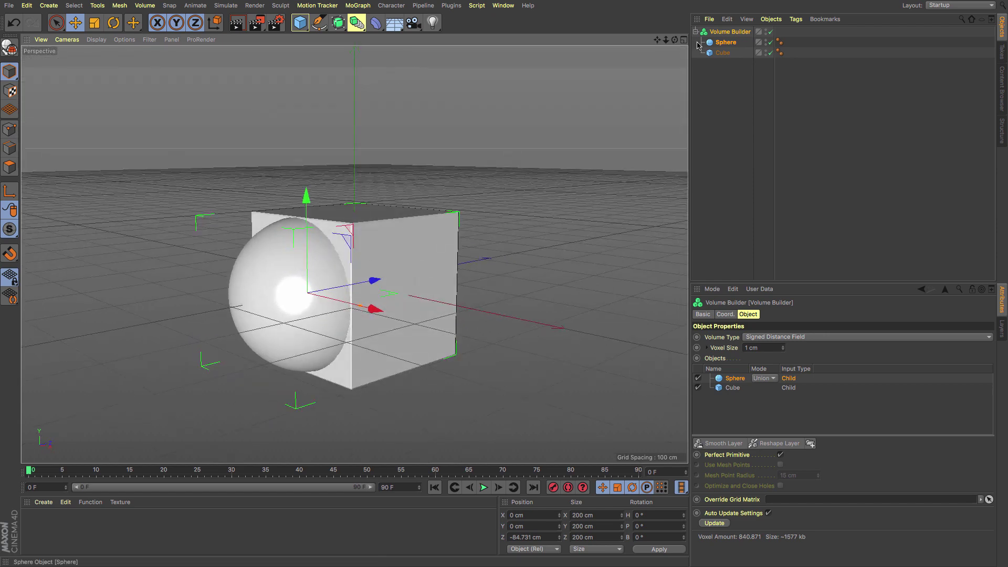
Set the Volume Builder's Voxel Size back to 5 cm for a blockier cube-and-sphere volume.
{"action": "left_click", "coordinate": [726, 33]}
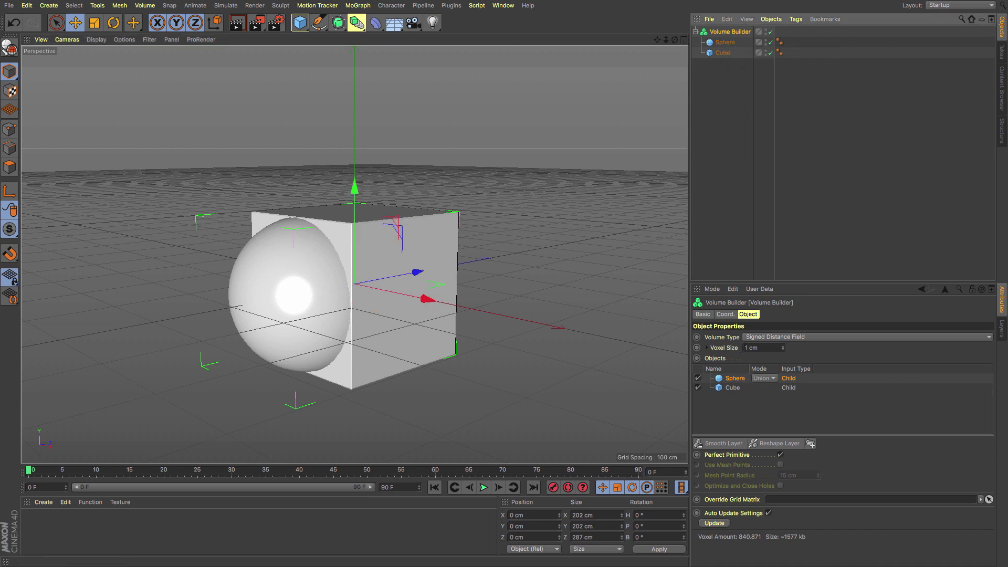
{"action": "double_click", "coordinate": [746, 347]}
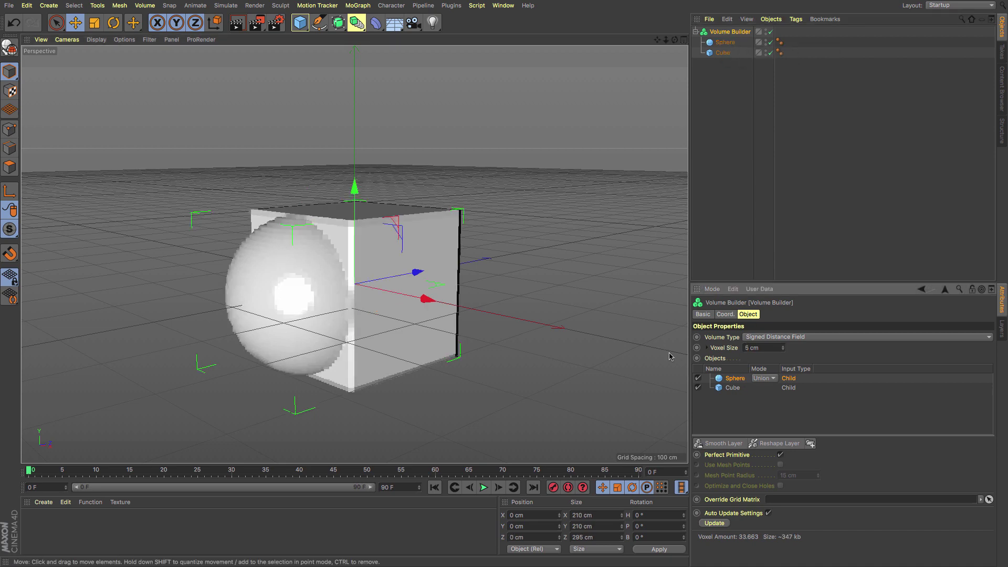
{"action": "key", "text": "Return"}
{"action": "left_click_drag", "start_coordinate": [389, 293], "coordinate": [368, 315], "text": "alt"}
{"action": "scroll", "coordinate": [389, 315], "scroll_direction": "up", "scroll_amount": 4}
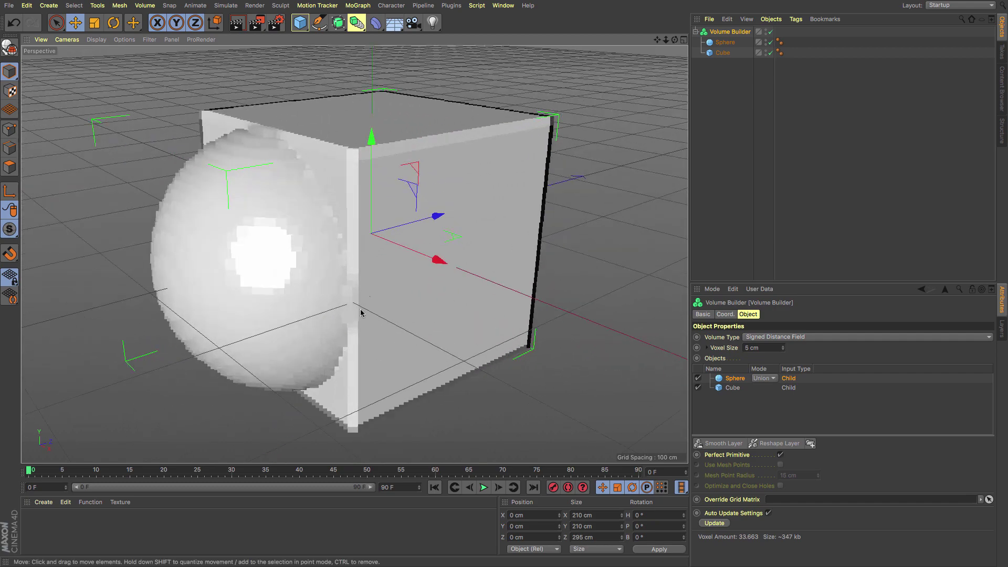
{"action": "scroll", "coordinate": [466, 305], "scroll_direction": "down", "scroll_amount": 1}
{"action": "scroll", "coordinate": [346, 329], "scroll_direction": "down", "scroll_amount": 1}
{"action": "scroll", "coordinate": [346, 329], "scroll_direction": "down", "scroll_amount": 1}
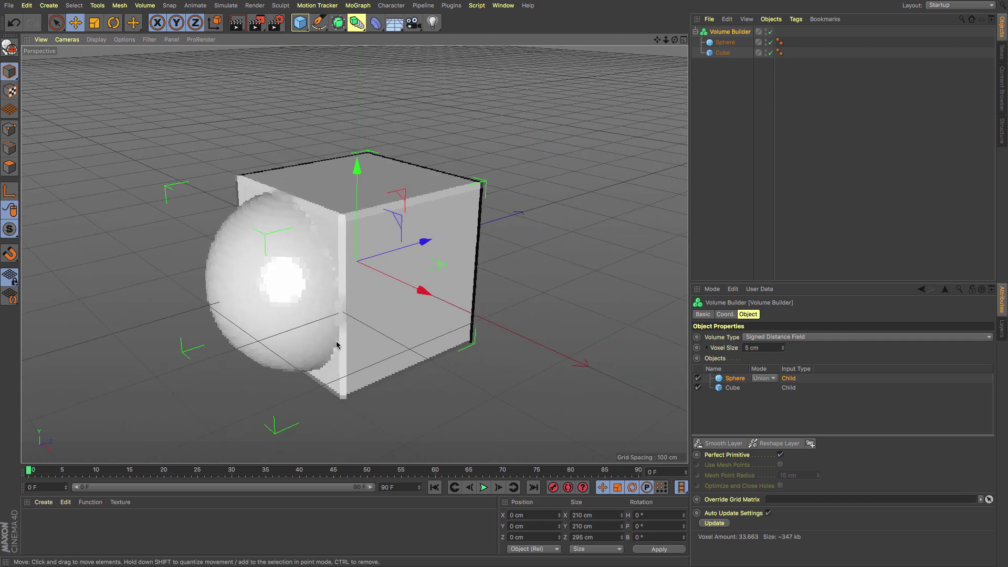
{"action": "mouse_move", "coordinate": [329, 351]}
{"action": "left_mouse_down", "text": "alt"}
{"action": "mouse_move", "coordinate": [421, 300]}
{"action": "mouse_move", "coordinate": [345, 345]}
{"action": "left_mouse_up", "text": "alt"}
{"action": "scroll", "coordinate": [345, 345], "scroll_direction": "down", "scroll_amount": 4}
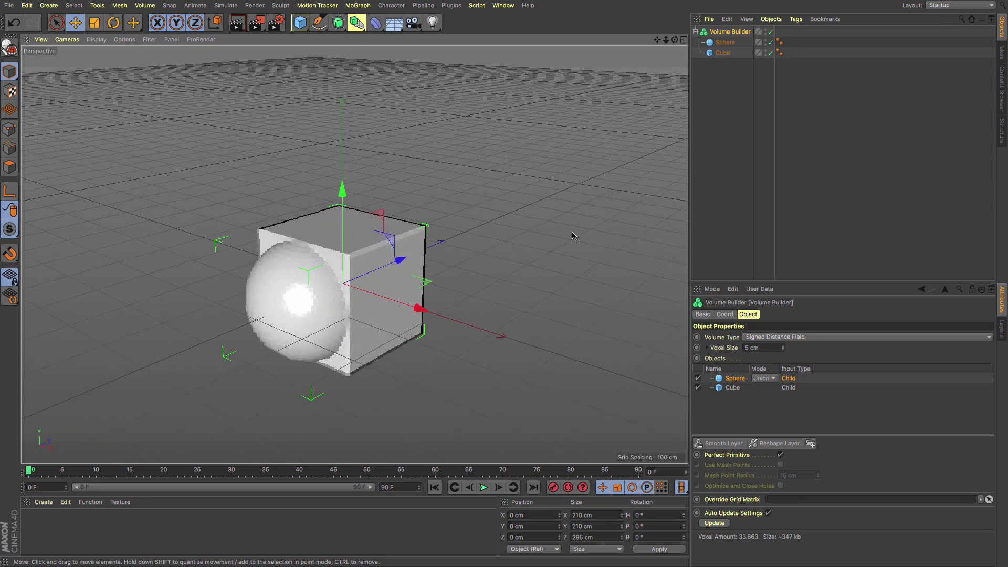
Wrap the Volume Builder in a Volume Mesher.
{"action": "left_click", "coordinate": [359, 26]}
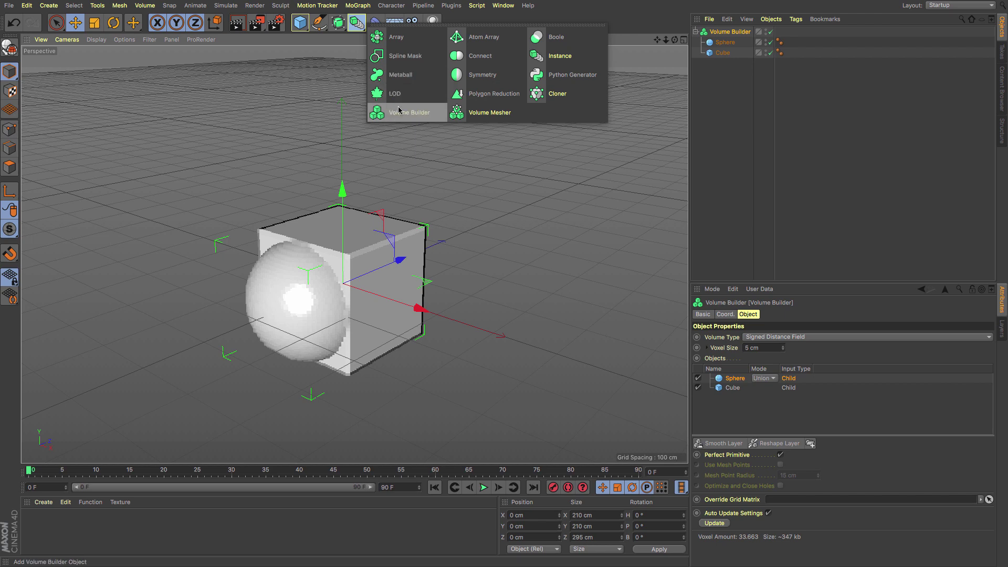
{"action": "left_click", "coordinate": [478, 113]}
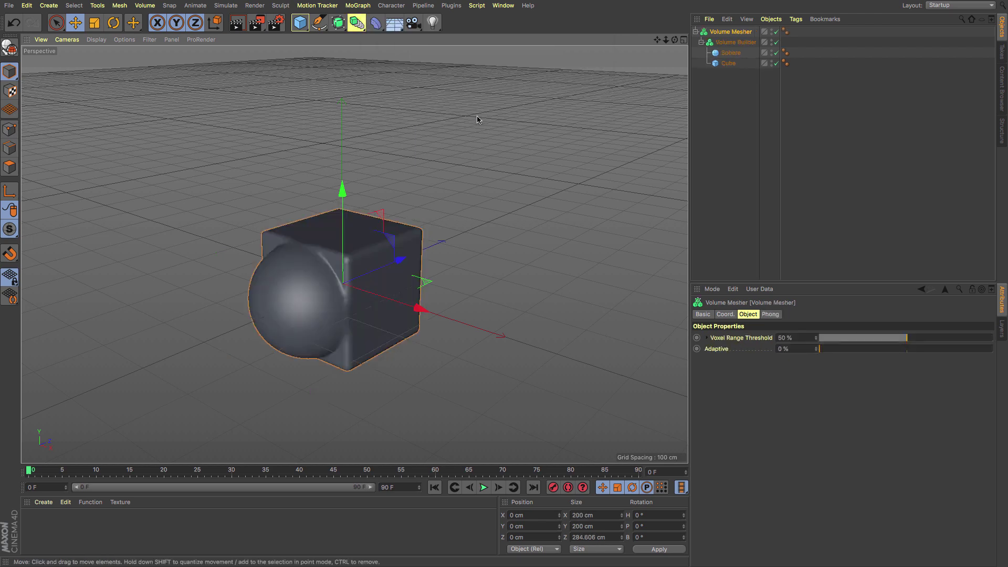
{"action": "left_click", "coordinate": [736, 42]}
{"action": "left_click_drag", "start_coordinate": [380, 323], "coordinate": [505, 261], "text": "alt"}
Push the sphere into the cube to Z −98.931 cm and shrink its radius to 86.165 cm.
{"action": "left_click", "coordinate": [731, 53]}
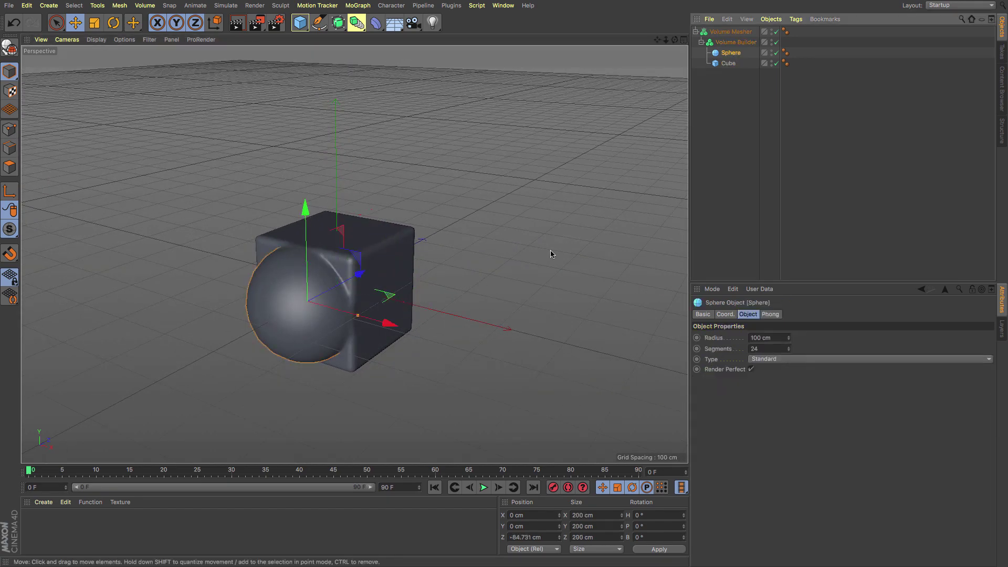
{"action": "mouse_move", "coordinate": [371, 285]}
{"action": "left_mouse_down"}
{"action": "mouse_move", "coordinate": [356, 284]}
{"action": "mouse_move", "coordinate": [376, 274]}
{"action": "left_mouse_up"}
{"action": "scroll", "coordinate": [321, 270], "scroll_direction": "up", "scroll_amount": 2}
{"action": "scroll", "coordinate": [322, 271], "scroll_direction": "up", "scroll_amount": 3}
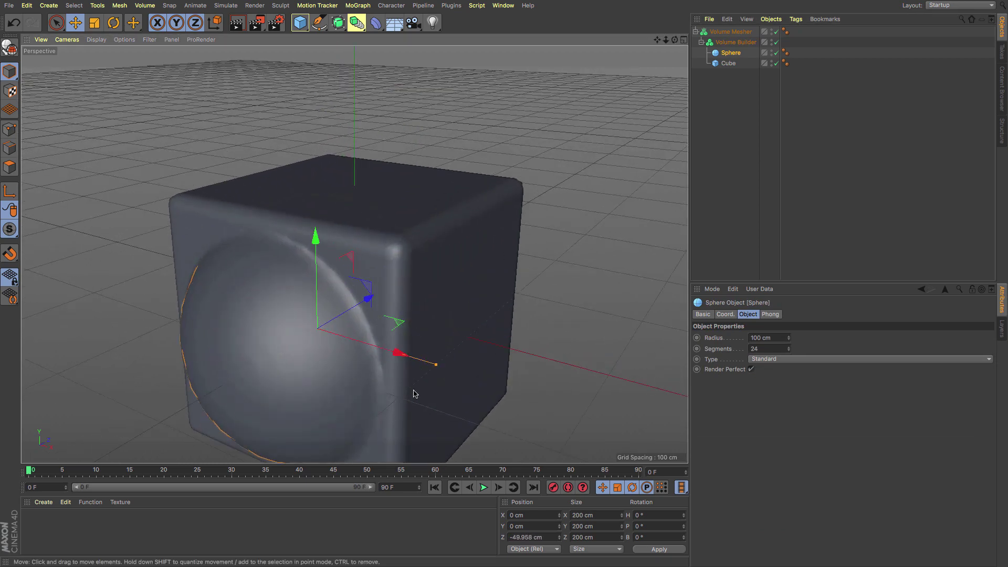
{"action": "mouse_move", "coordinate": [434, 365]}
{"action": "left_mouse_down"}
{"action": "mouse_move", "coordinate": [399, 354]}
{"action": "mouse_move", "coordinate": [418, 359]}
{"action": "left_mouse_up"}
{"action": "left_click_drag", "start_coordinate": [370, 300], "coordinate": [344, 312]}
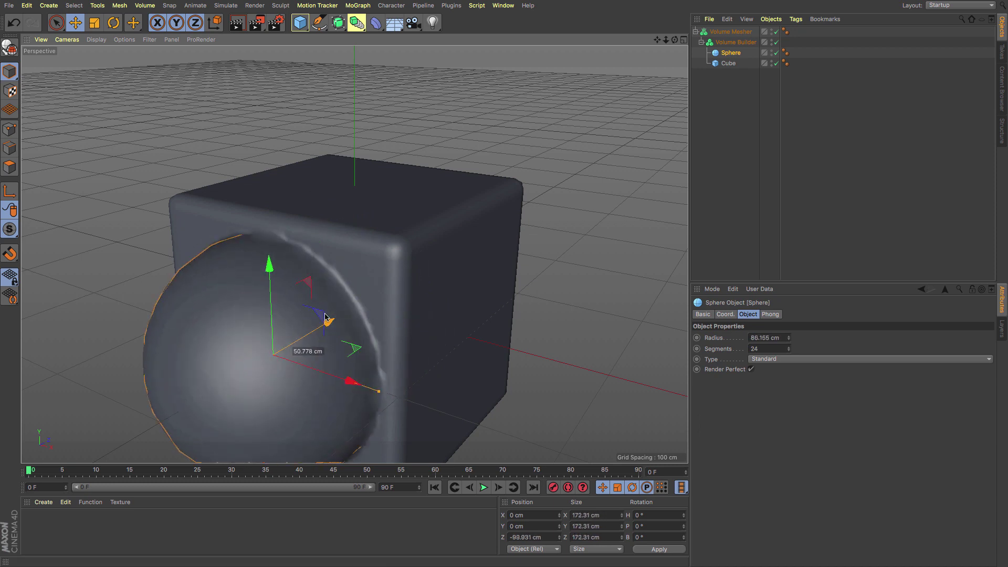
Set the Sphere input's Mode to Subtract so it carves into the cube.
{"action": "left_click", "coordinate": [441, 290]}
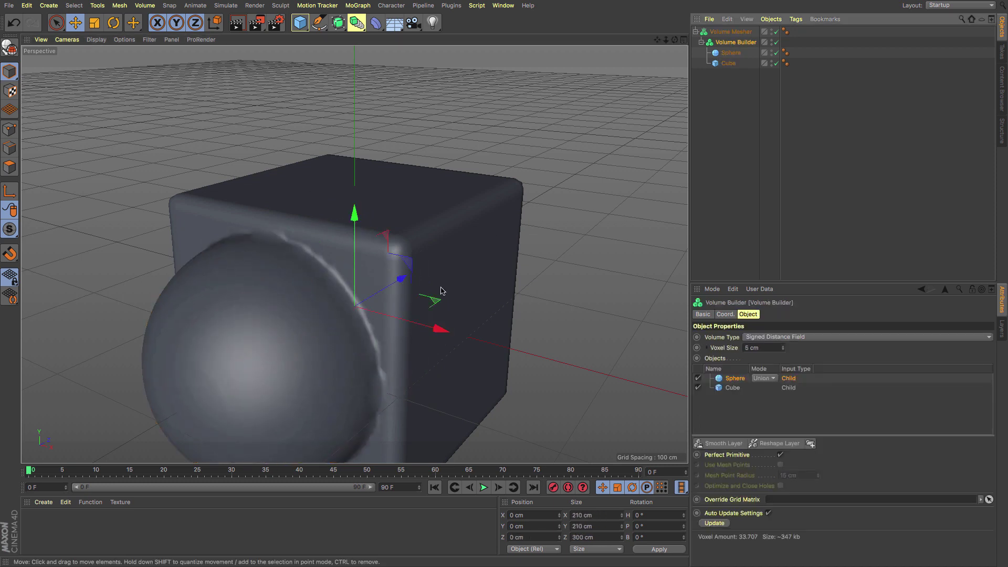
{"action": "scroll", "coordinate": [437, 307], "scroll_direction": "down", "scroll_amount": 3}
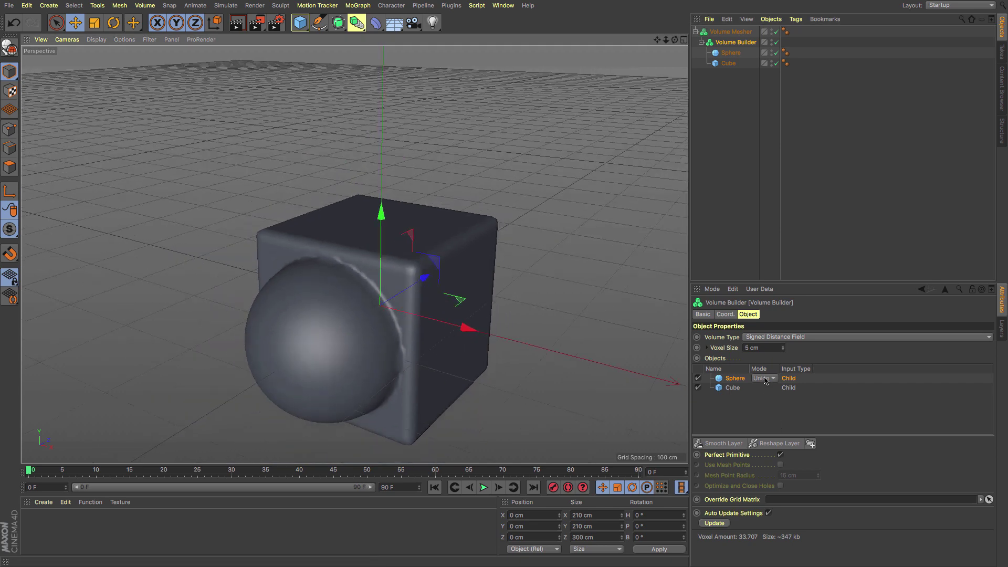
{"action": "left_click", "coordinate": [772, 378]}
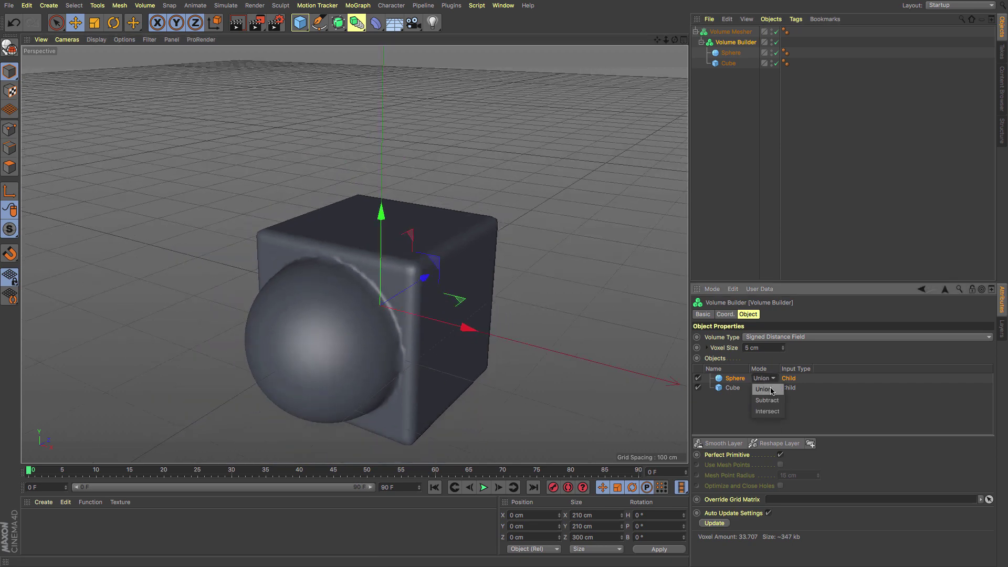
{"action": "left_click", "coordinate": [768, 400]}
Centre the sphere on the cube's front face at X 0.471 cm.
{"action": "left_click_drag", "start_coordinate": [381, 420], "coordinate": [423, 323], "text": "alt"}
{"action": "left_click", "coordinate": [731, 53]}
{"action": "mouse_move", "coordinate": [412, 358]}
{"action": "left_mouse_down"}
{"action": "mouse_move", "coordinate": [475, 354]}
{"action": "mouse_move", "coordinate": [336, 351]}
{"action": "mouse_move", "coordinate": [420, 353]}
{"action": "left_mouse_up"}
{"action": "left_click_drag", "start_coordinate": [420, 353], "coordinate": [390, 332], "text": "alt"}
{"action": "left_click_drag", "start_coordinate": [366, 364], "coordinate": [390, 362], "text": "alt"}
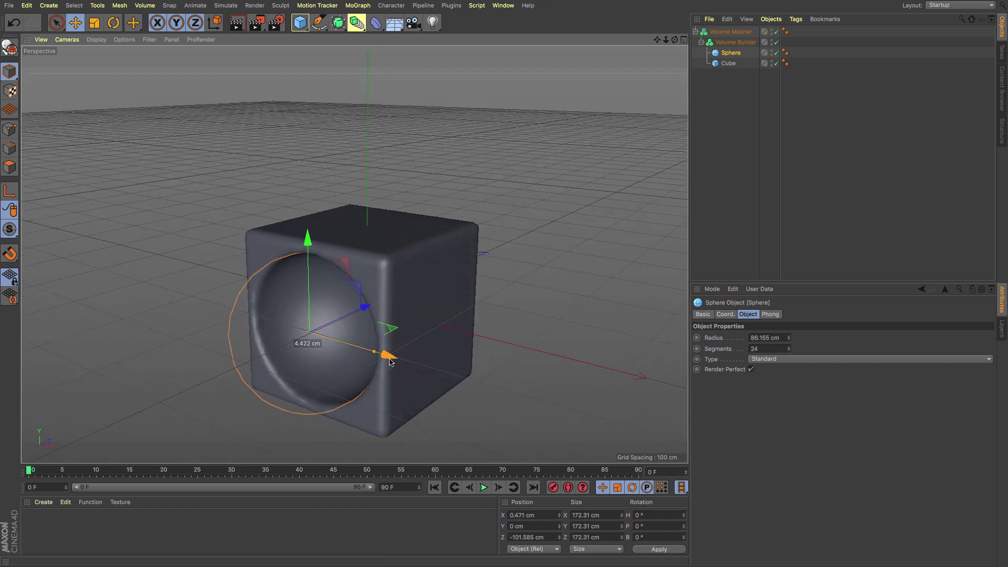
Switch the viewport display to Gouraud Shading (Lines).
{"action": "left_click", "coordinate": [97, 40]}
{"action": "left_click", "coordinate": [121, 66]}
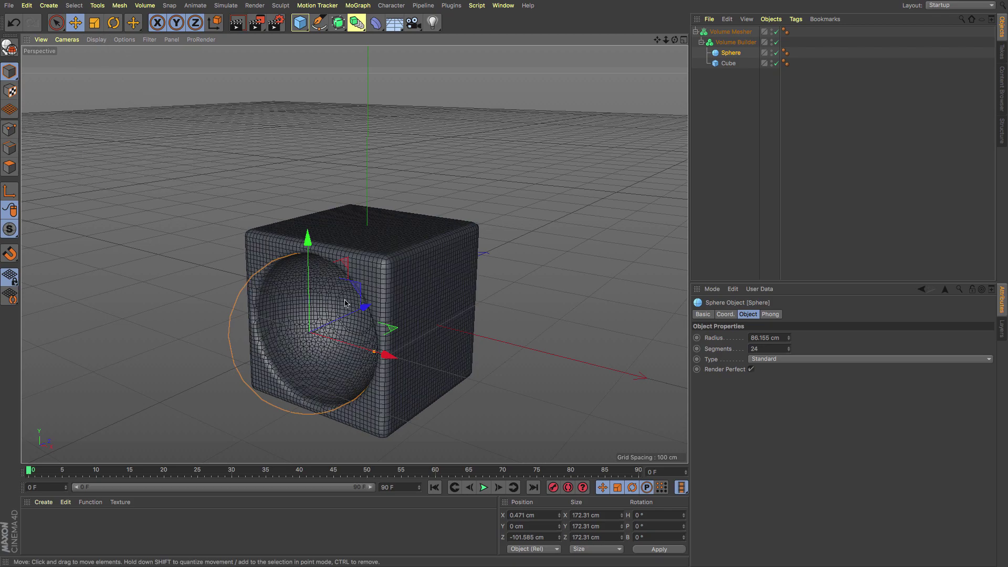
{"action": "scroll", "coordinate": [345, 303], "scroll_direction": "up", "scroll_amount": 4}
{"action": "left_click_drag", "start_coordinate": [345, 303], "coordinate": [427, 284], "text": "alt"}
{"action": "scroll", "coordinate": [470, 282], "scroll_direction": "up", "scroll_amount": 2}
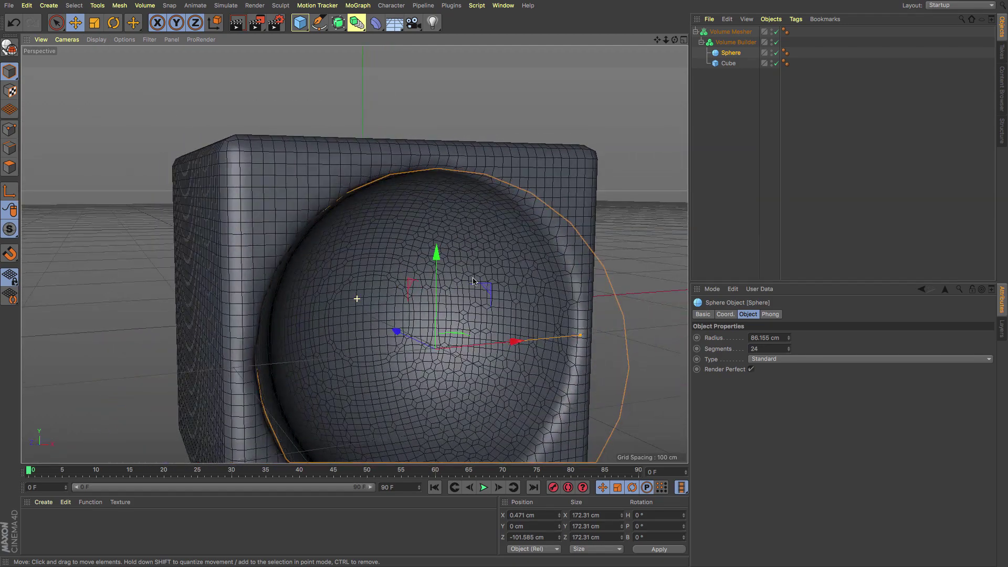
{"action": "scroll", "coordinate": [470, 282], "scroll_direction": "down", "scroll_amount": 3}
{"action": "scroll", "coordinate": [417, 279], "scroll_direction": "down", "scroll_amount": 4}
{"action": "scroll", "coordinate": [428, 284], "scroll_direction": "up", "scroll_amount": 1}
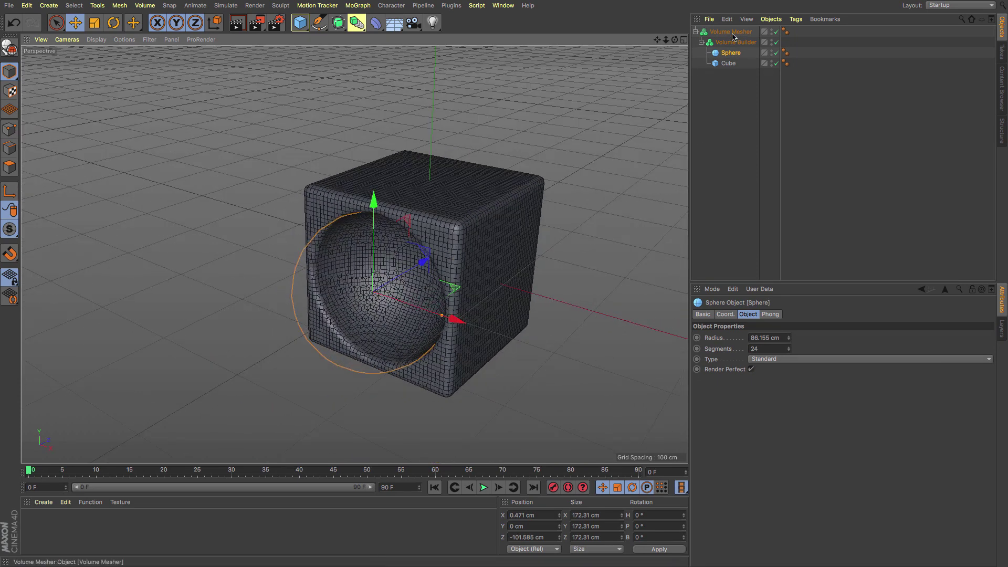
Raise the Volume Builder's Voxel Size to 10 cm, giving a coarser 8,225-voxel carved cube.
{"action": "left_click", "coordinate": [736, 42]}
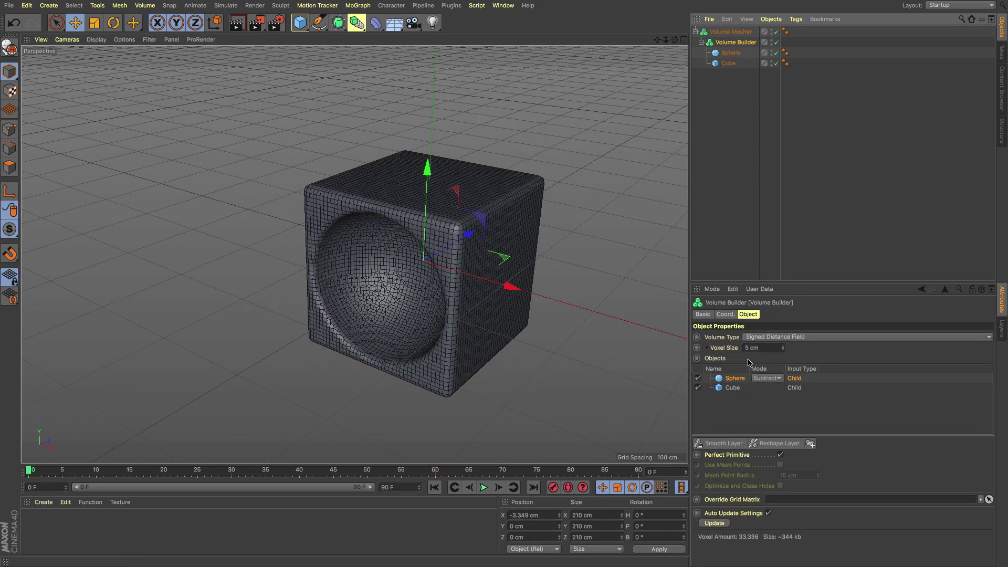
{"action": "double_click", "coordinate": [746, 347]}
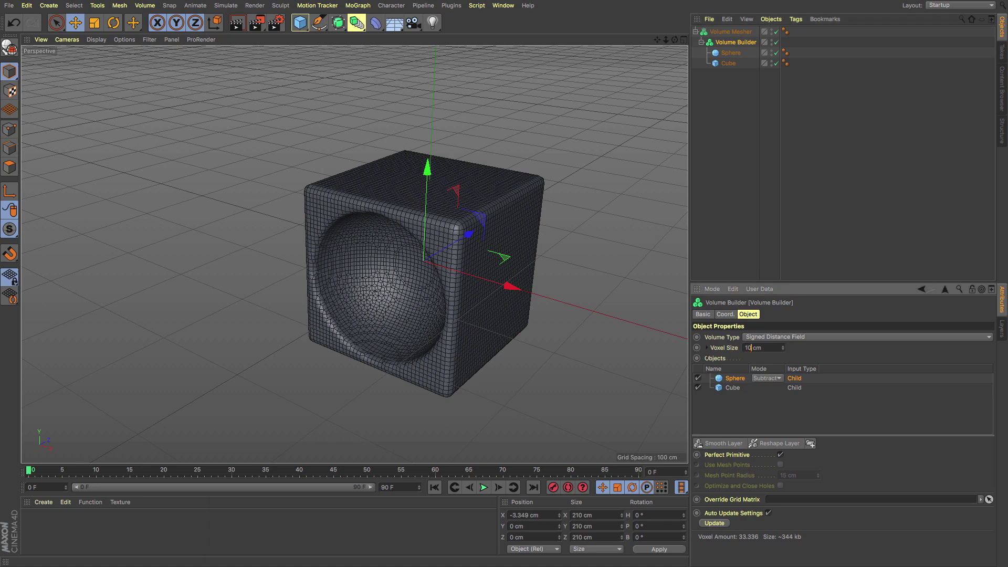
{"action": "type", "text": "10"}
{"action": "key", "text": "Return"}
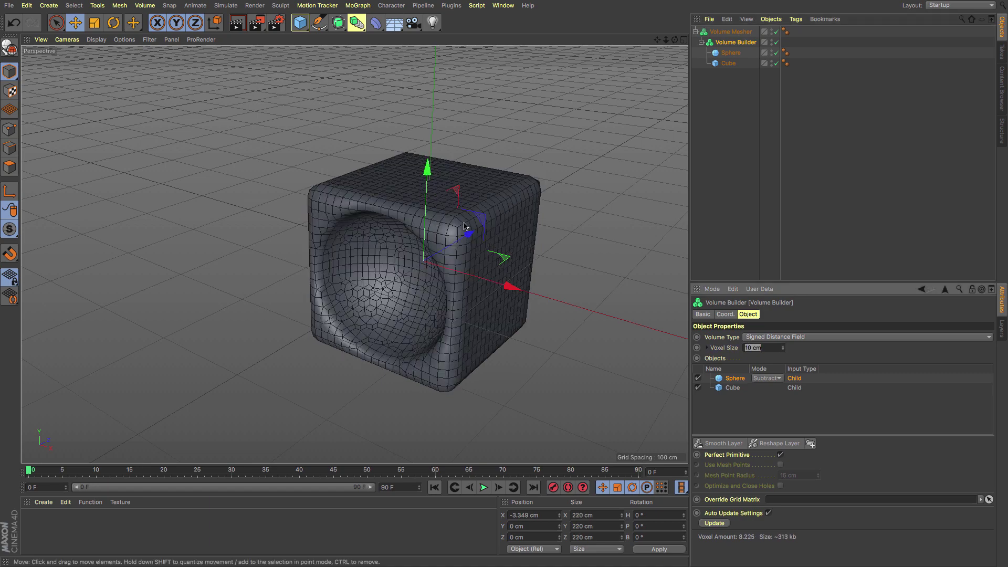
{"action": "left_click_drag", "start_coordinate": [464, 227], "coordinate": [489, 231], "text": "alt"}
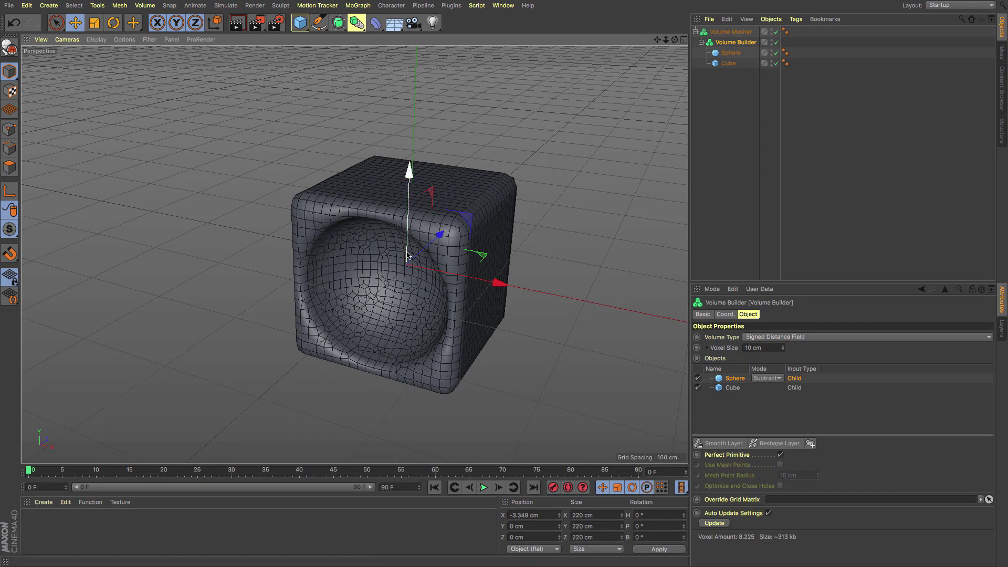
{"action": "scroll", "coordinate": [413, 303], "scroll_direction": "down", "scroll_amount": 2}
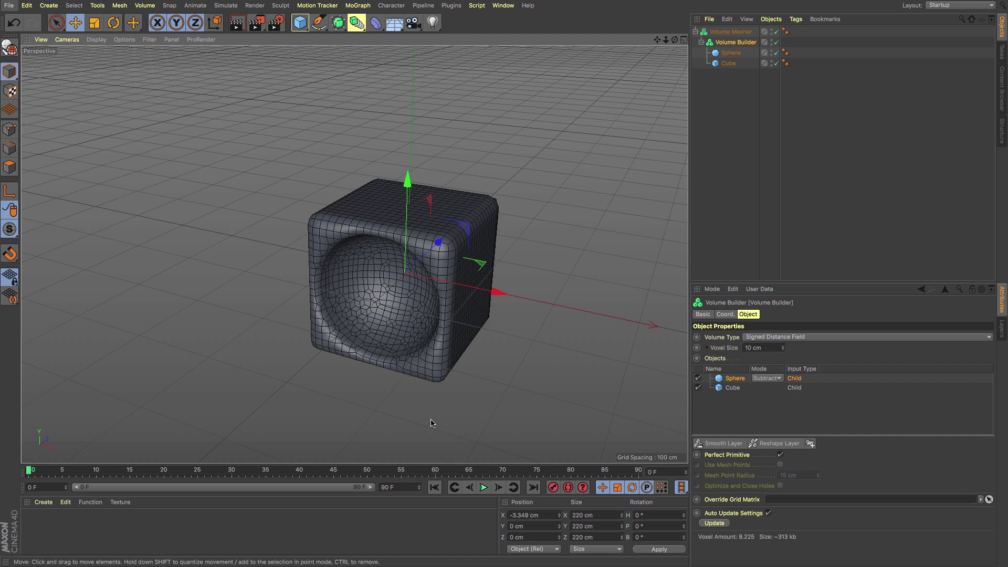
{"action": "mouse_move", "coordinate": [407, 343]}
{"action": "left_mouse_down", "text": "alt"}
{"action": "mouse_move", "coordinate": [425, 338]}
{"action": "mouse_move", "coordinate": [411, 331]}
{"action": "left_mouse_up", "text": "alt"}
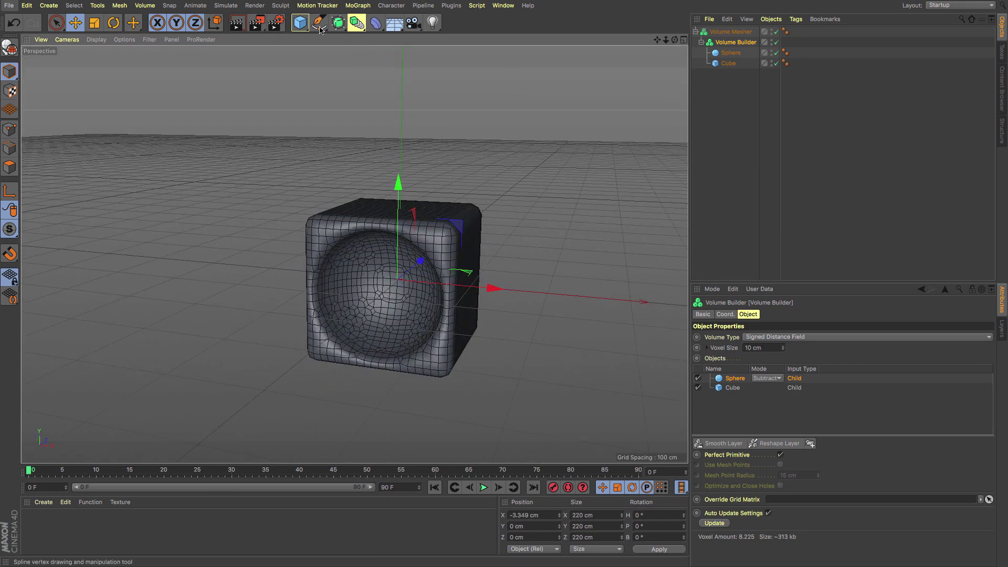
Add a 200 cm circle spline, raise it to Y 178.544 cm, and put it inside the Volume Builder.
{"action": "left_click", "coordinate": [319, 22]}
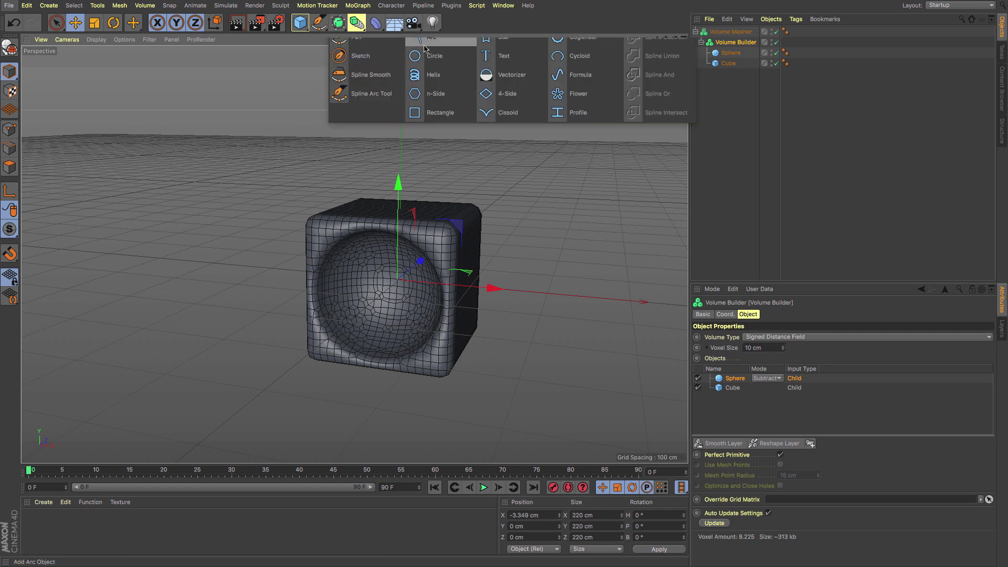
{"action": "left_click", "coordinate": [446, 60]}
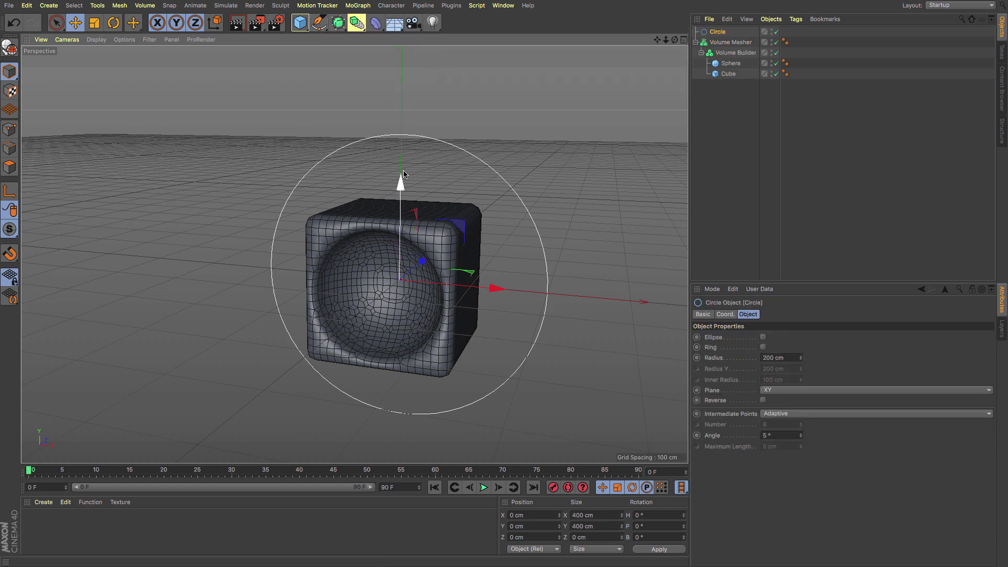
{"action": "left_click_drag", "start_coordinate": [400, 178], "coordinate": [409, 49]}
{"action": "left_click_drag", "start_coordinate": [717, 31], "coordinate": [727, 58]}
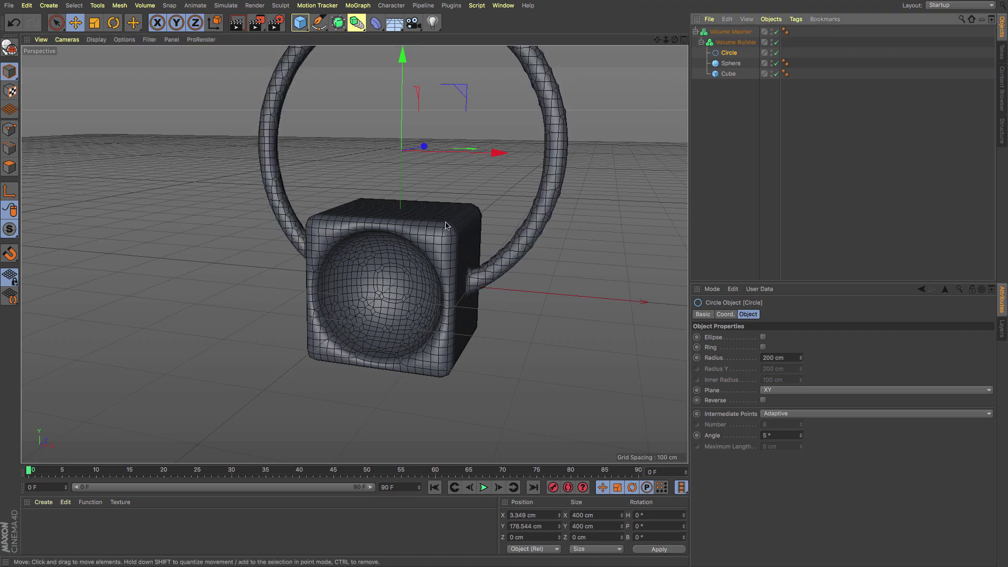
{"action": "left_click_drag", "start_coordinate": [443, 225], "coordinate": [603, 97], "text": "alt"}
{"action": "left_click_drag", "start_coordinate": [660, 41], "coordinate": [542, 273]}
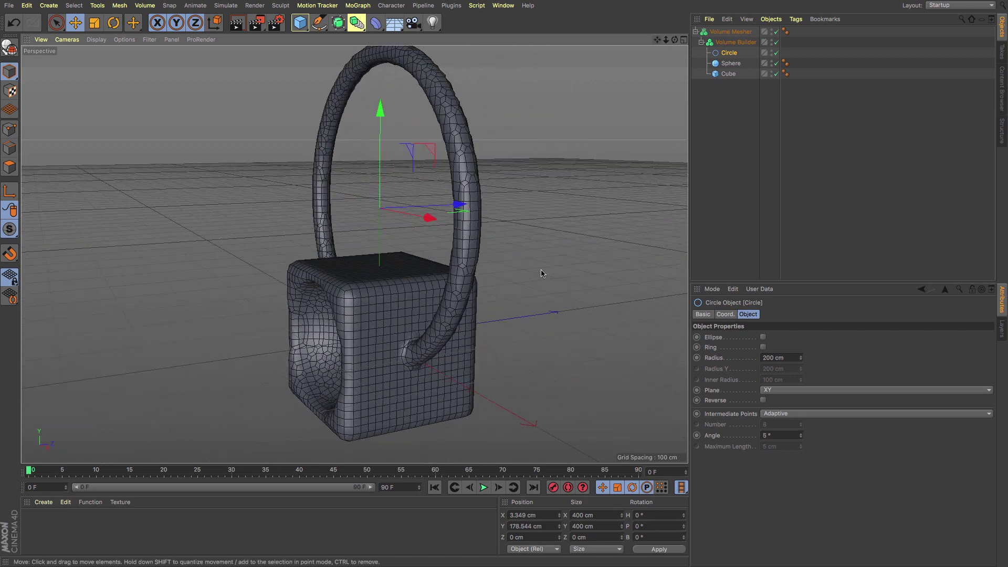
{"action": "left_click_drag", "start_coordinate": [335, 344], "coordinate": [396, 347], "text": "alt"}
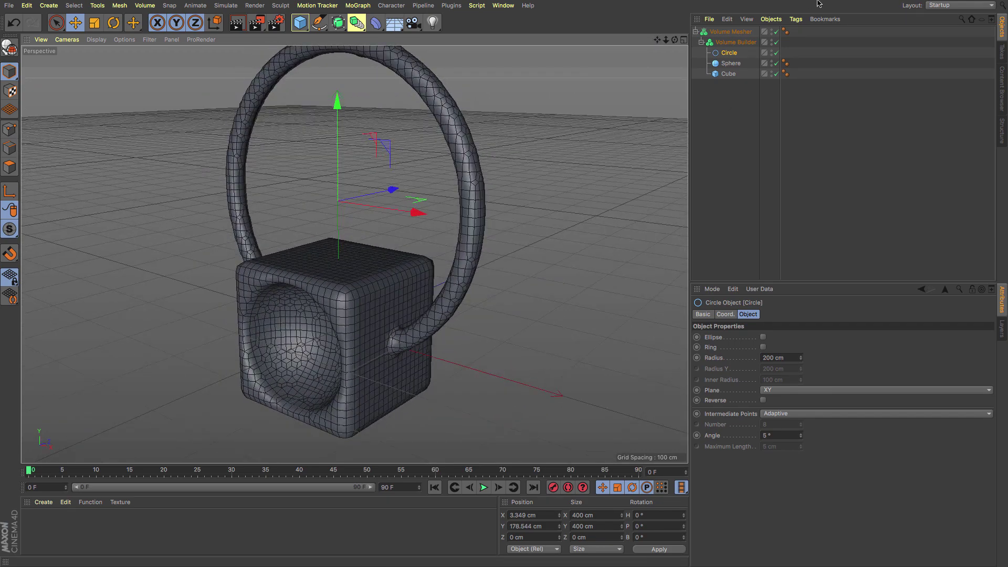
Increase the Circle input's Radius to 45.7 cm to thicken the ring.
{"action": "left_click", "coordinate": [742, 43]}
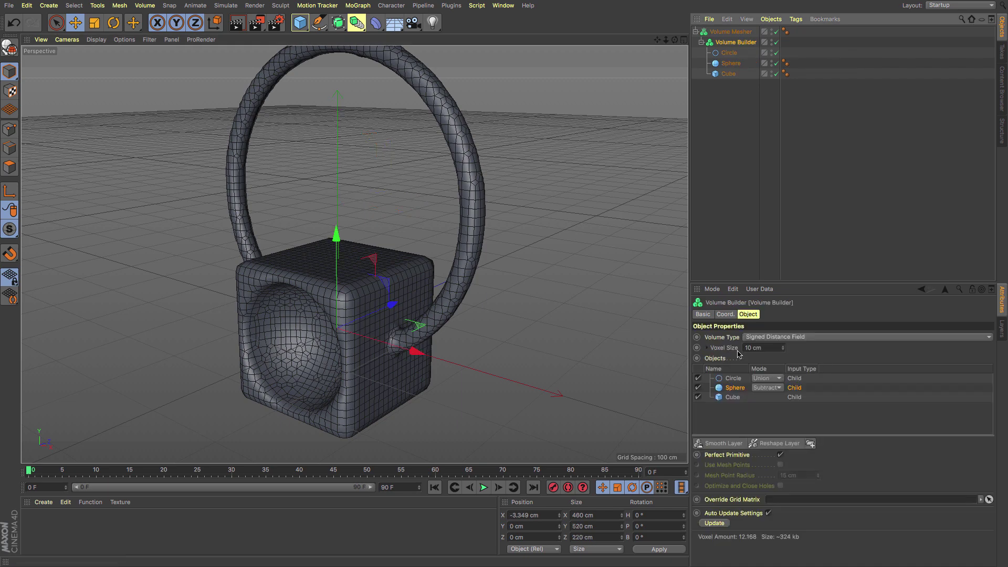
{"action": "left_click", "coordinate": [734, 379]}
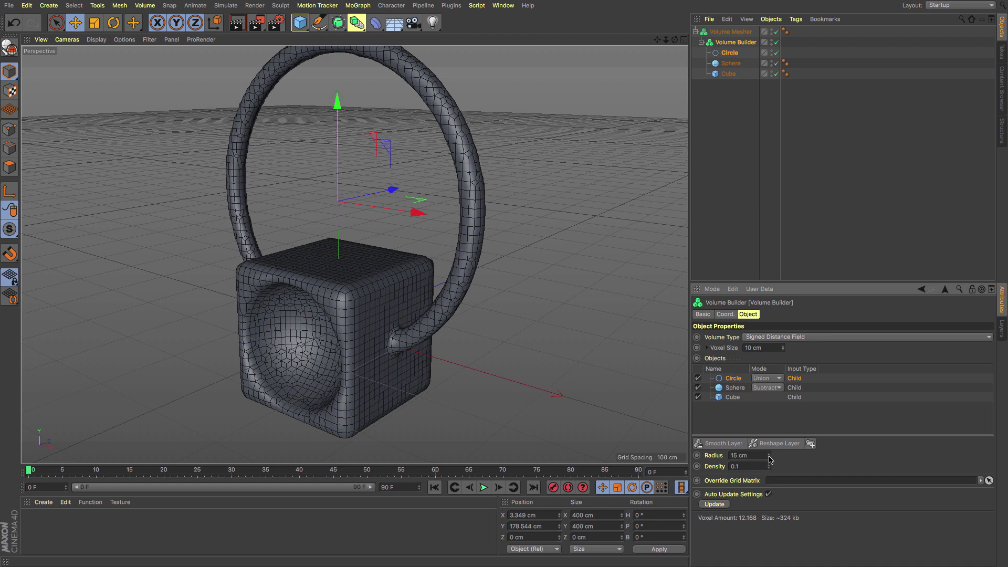
{"action": "left_click_drag", "start_coordinate": [769, 459], "coordinate": [770, 416]}
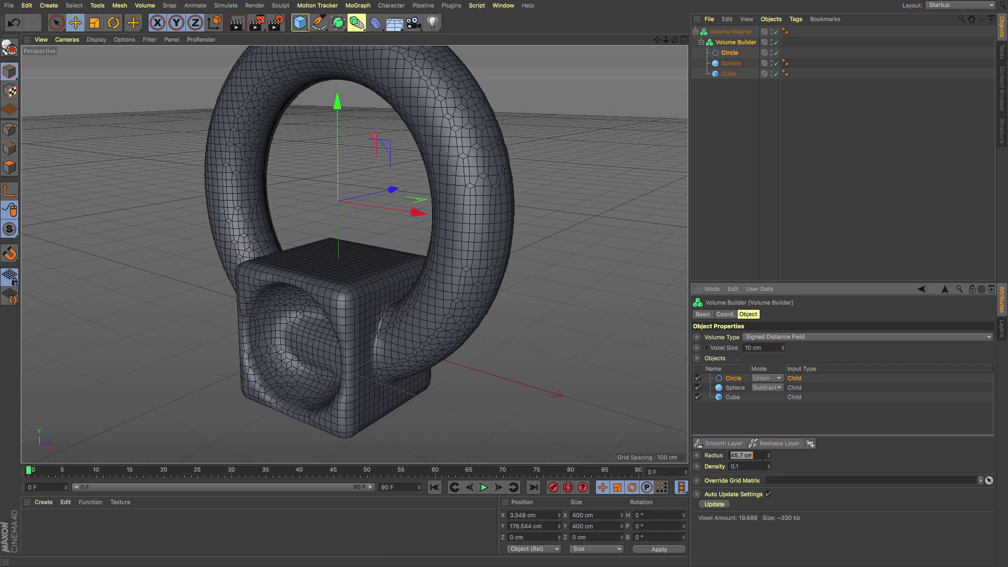
Set the Circle input's Mode to Subtract so the ring carves tunnels through the cube.
{"action": "left_click", "coordinate": [733, 398]}
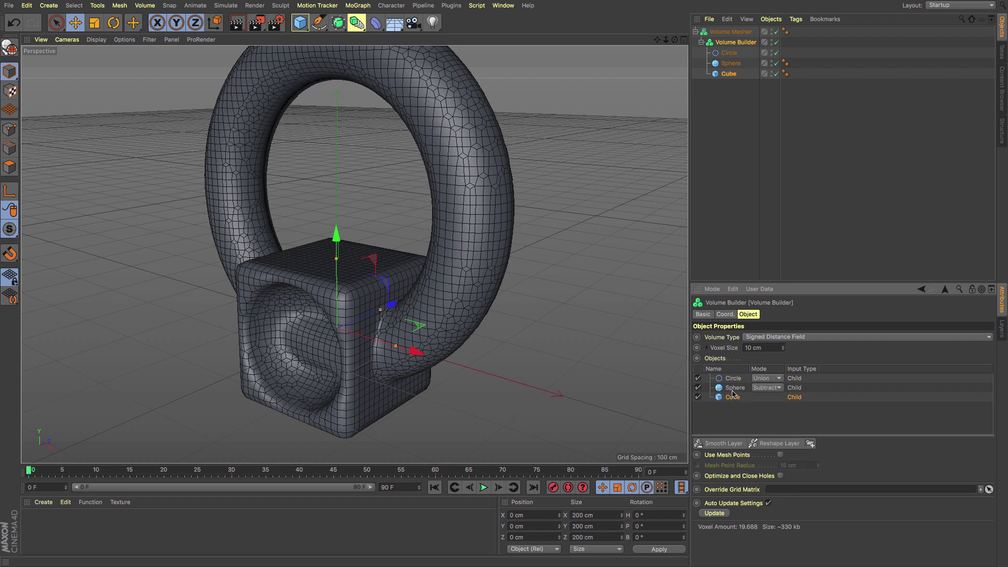
{"action": "left_click", "coordinate": [734, 388]}
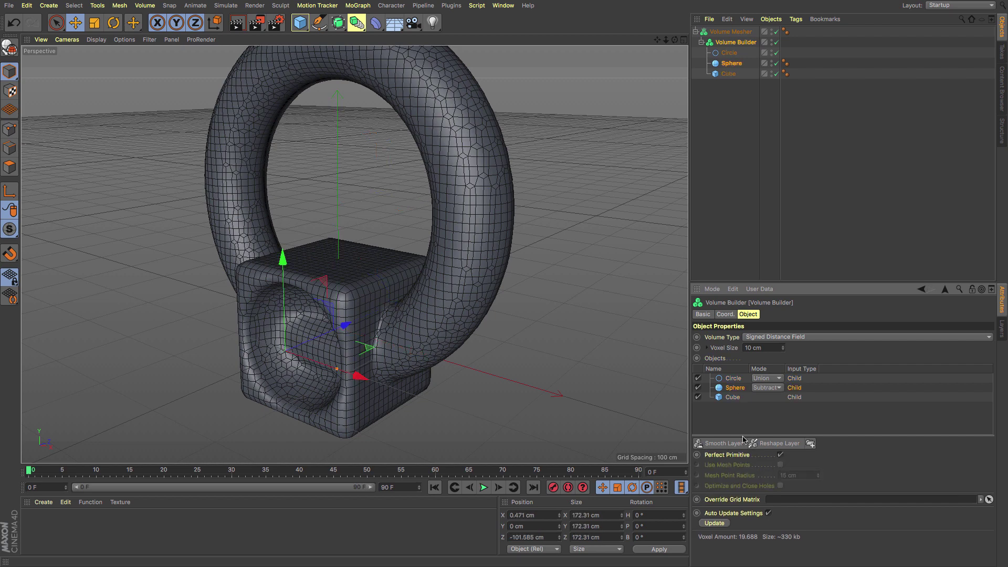
{"action": "left_click", "coordinate": [730, 379]}
{"action": "left_click", "coordinate": [777, 379]}
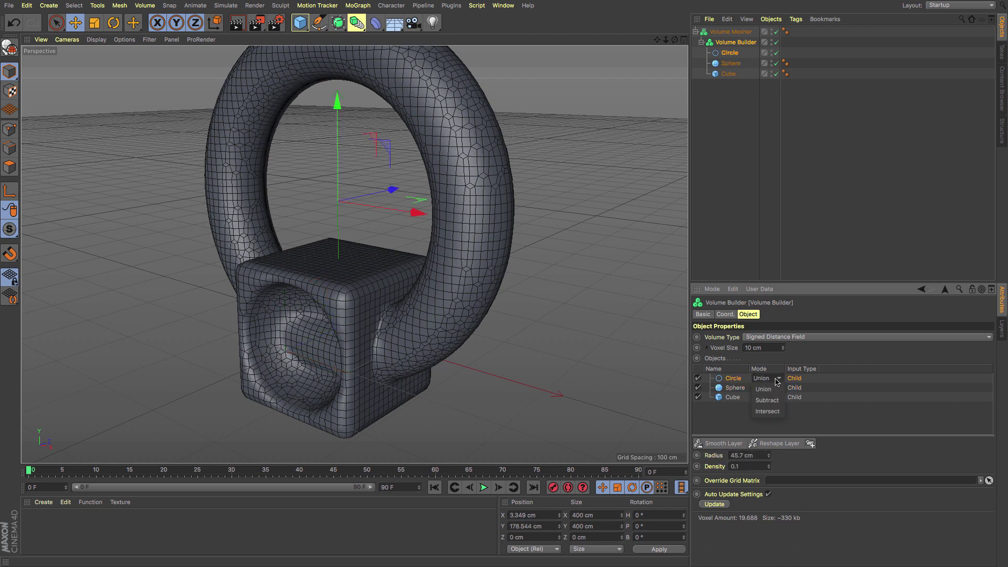
{"action": "left_click", "coordinate": [773, 401]}
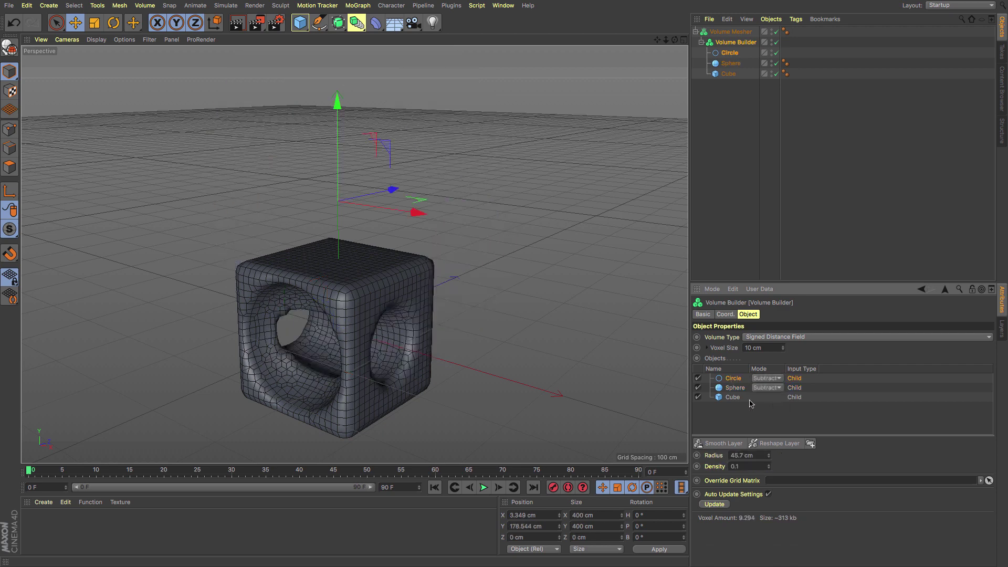
Add a cube and a raised circle spline, wrap both in a Volume Builder with a Volume Mesher.
{"action": "mouse_move", "coordinate": [409, 359]}
{"action": "left_mouse_down", "text": "alt"}
{"action": "mouse_move", "coordinate": [294, 307]}
{"action": "mouse_move", "coordinate": [513, 344]}
{"action": "mouse_move", "coordinate": [451, 320]}
{"action": "mouse_move", "coordinate": [419, 359]}
{"action": "left_mouse_up", "text": "alt"}
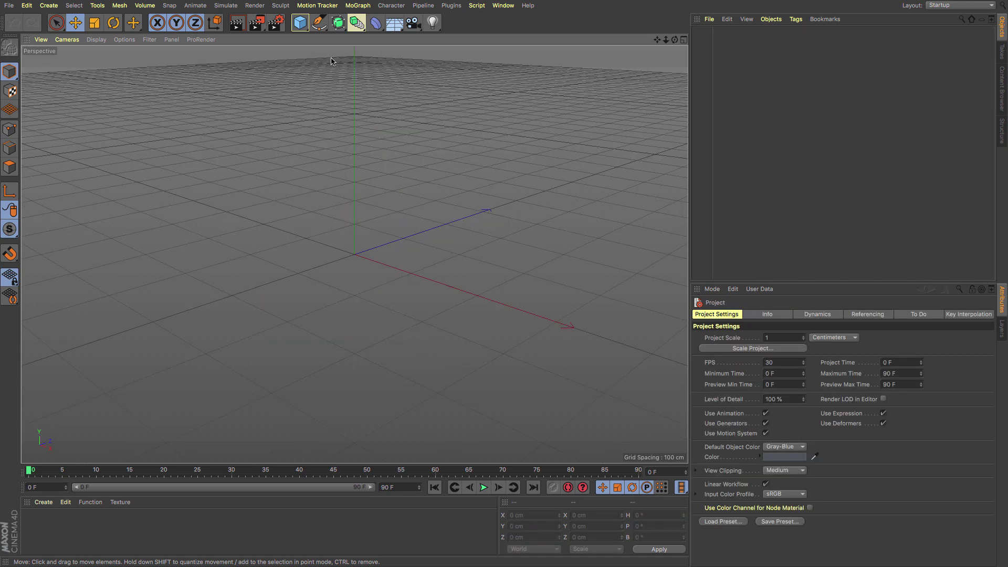
{"action": "left_click", "coordinate": [302, 29]}
{"action": "left_click_drag", "start_coordinate": [320, 23], "coordinate": [439, 58]}
{"action": "left_click_drag", "start_coordinate": [359, 167], "coordinate": [360, 62]}
{"action": "left_click", "coordinate": [717, 42], "text": "ctrl"}
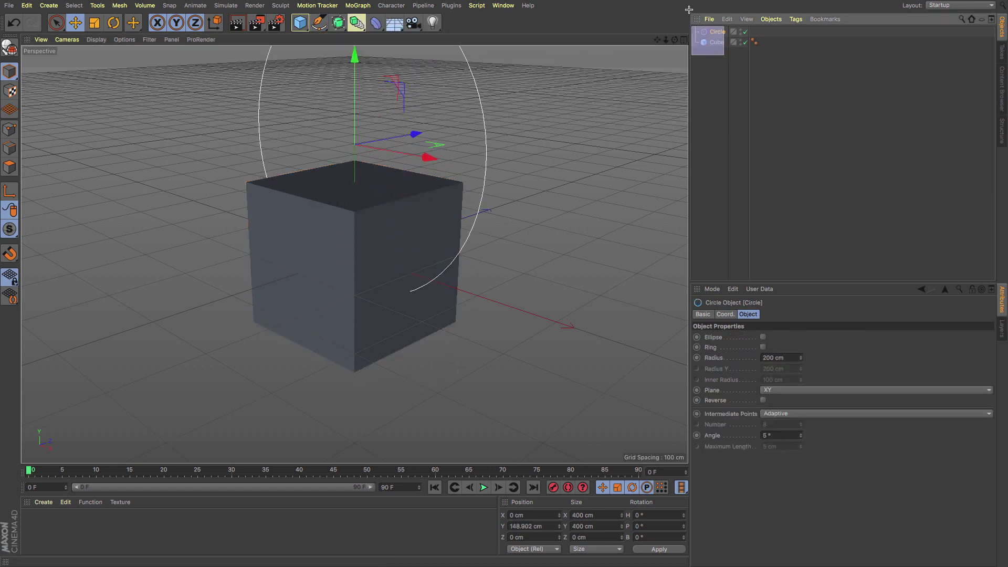
{"action": "left_click_drag", "start_coordinate": [357, 23], "coordinate": [397, 112]}
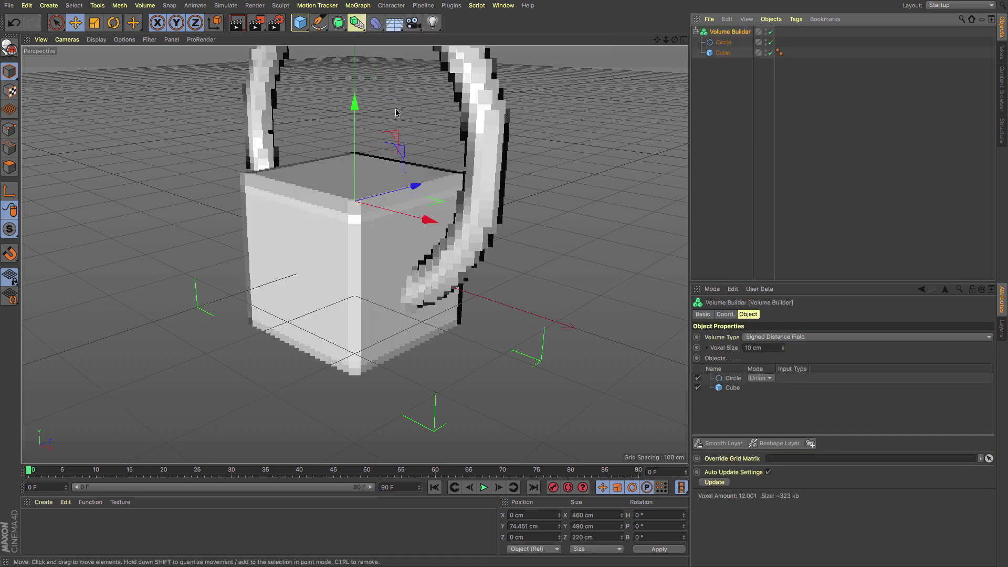
{"action": "left_click_drag", "start_coordinate": [357, 22], "coordinate": [474, 113]}
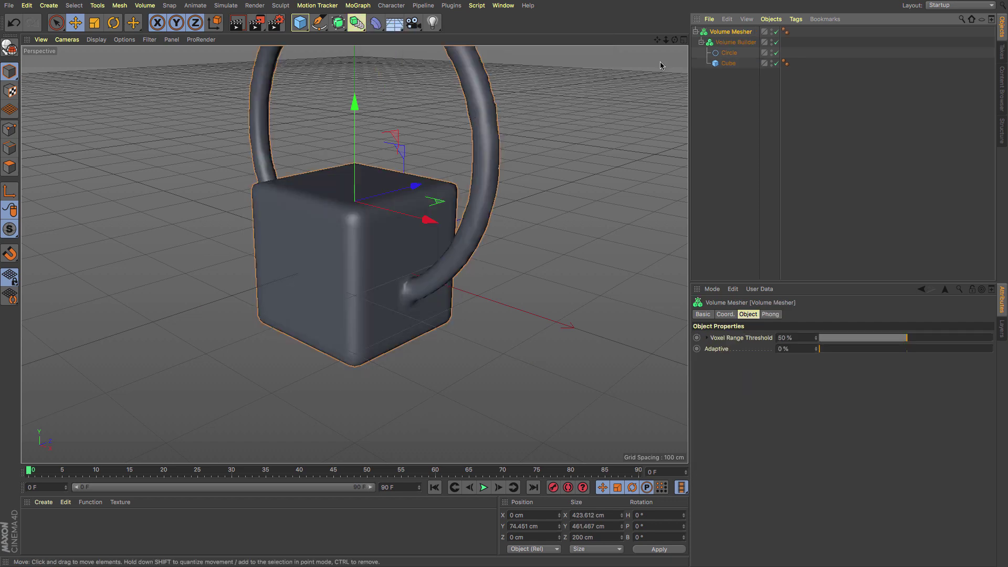
Lift the circle ring about 40 cm to Y 112.668 cm.
{"action": "left_click_drag", "start_coordinate": [657, 39], "coordinate": [672, 78]}
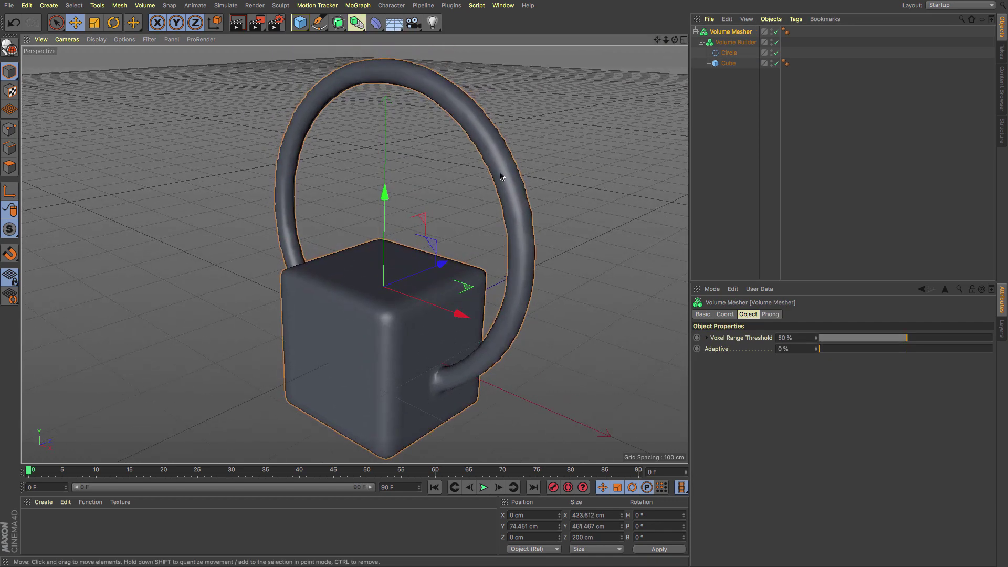
{"action": "left_click", "coordinate": [729, 53]}
{"action": "left_click_drag", "start_coordinate": [391, 143], "coordinate": [391, 116]}
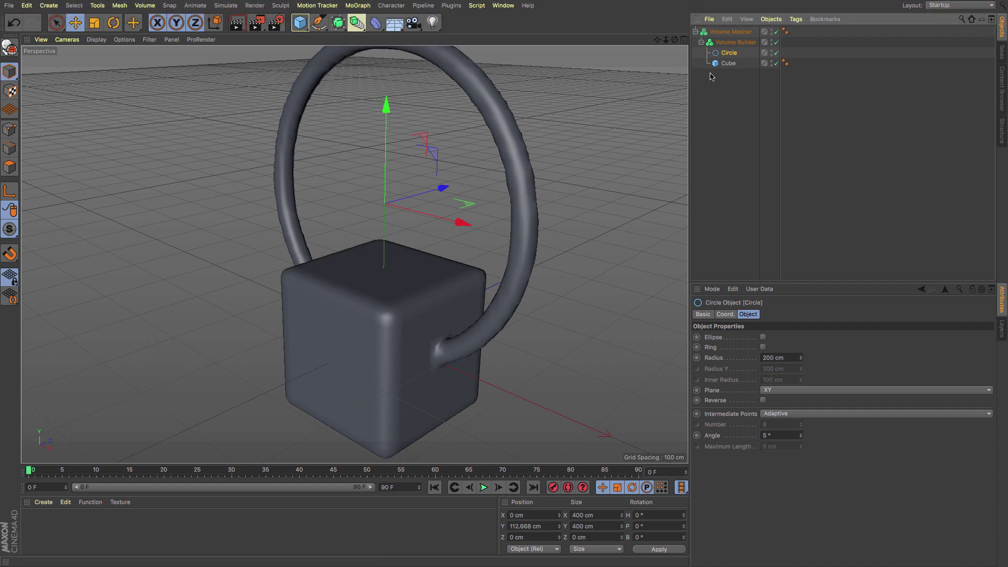
Add an Instance of the Circle and set its Volume Builder mode to Subtract.
{"action": "left_click", "coordinate": [356, 23]}
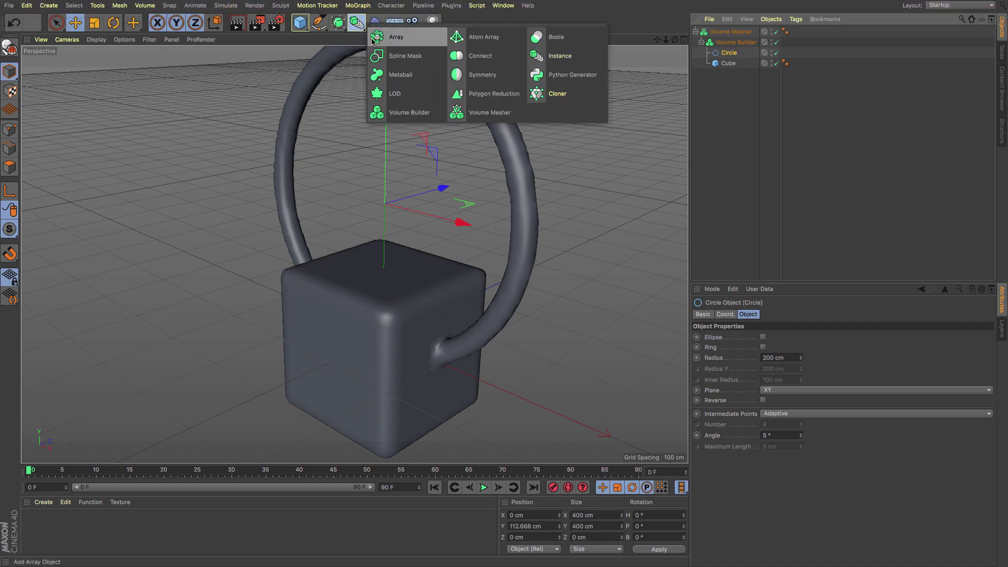
{"action": "left_click", "coordinate": [539, 55]}
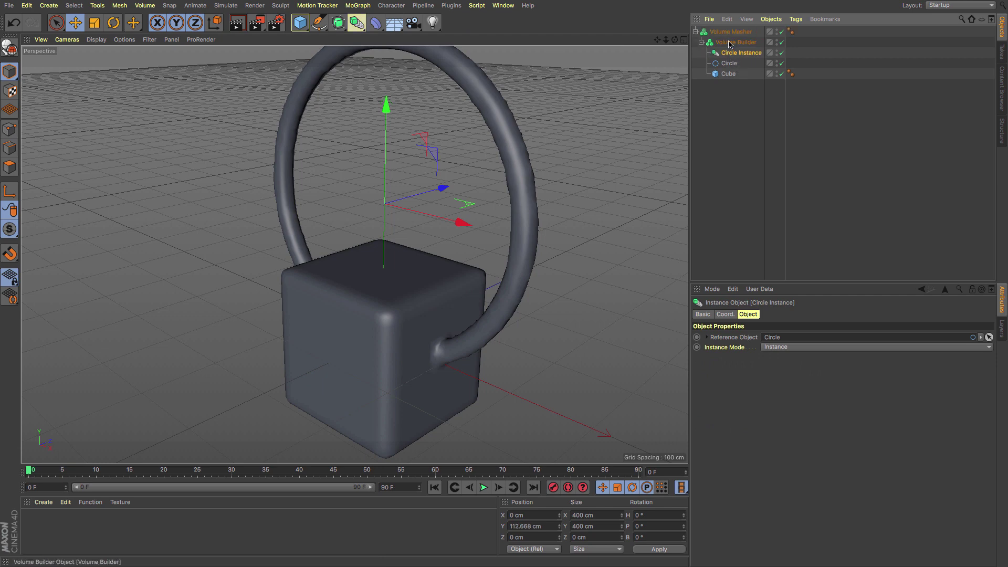
{"action": "left_click", "coordinate": [732, 42]}
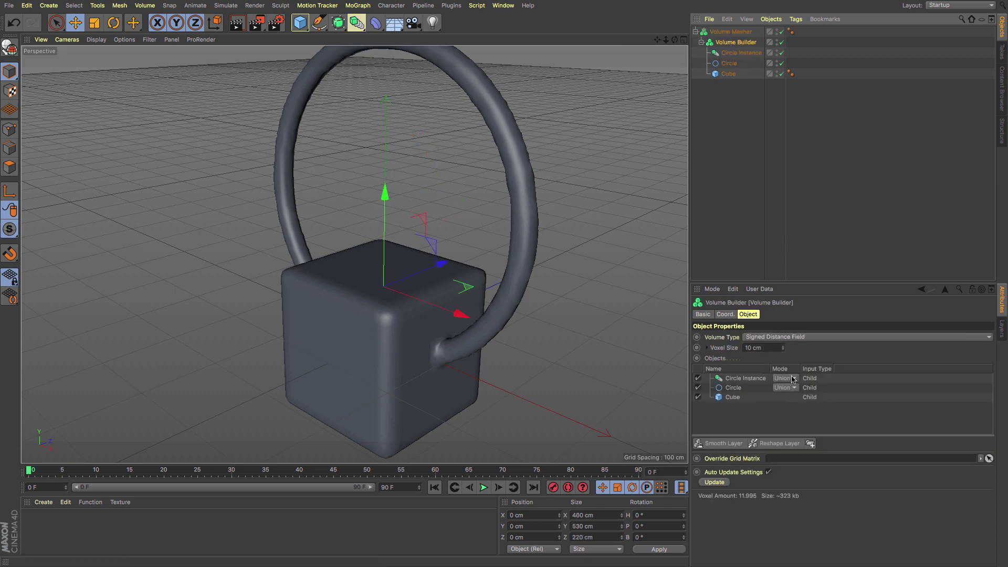
{"action": "left_click", "coordinate": [792, 379]}
{"action": "left_click", "coordinate": [788, 400]}
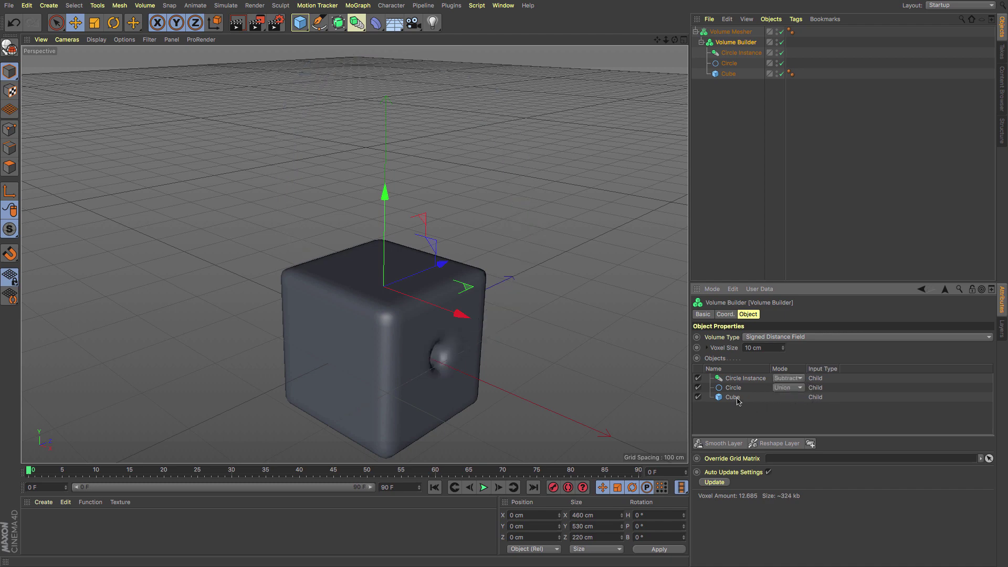
Move Circle above Circle Instance and widen the subtracted ring's radius to 31.2 cm.
{"action": "left_click_drag", "start_coordinate": [734, 391], "coordinate": [737, 378]}
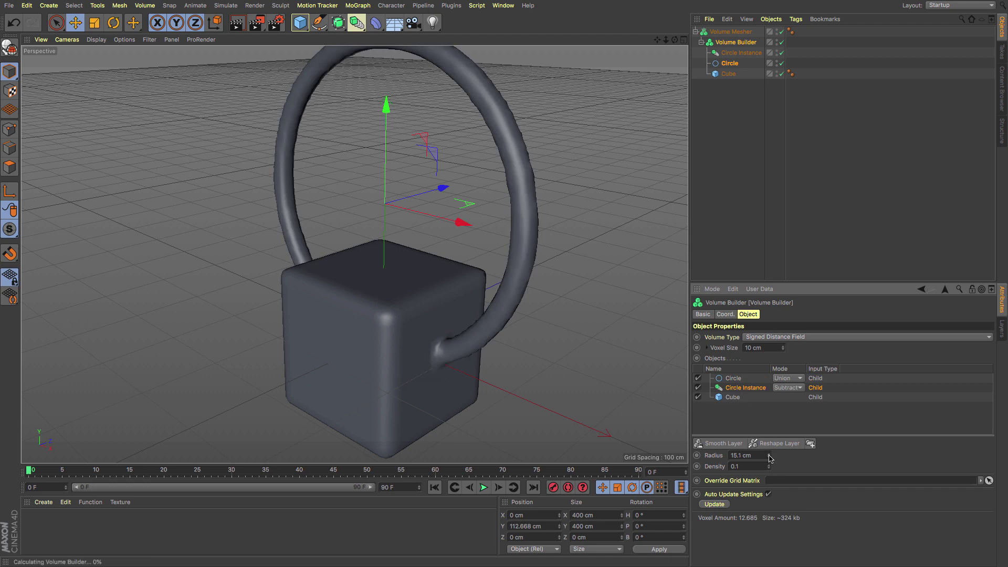
{"action": "left_click_drag", "start_coordinate": [769, 455], "coordinate": [769, 438]}
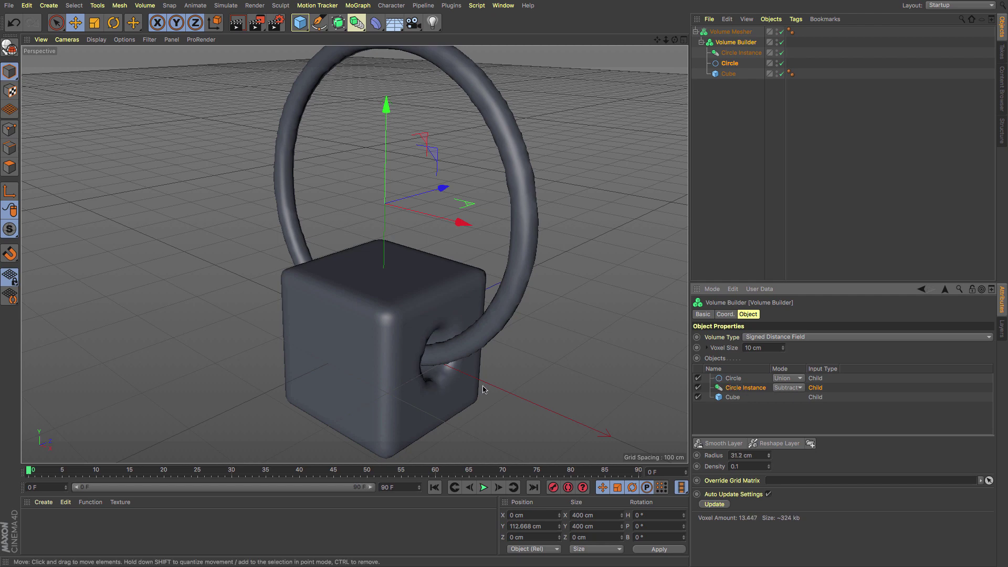
{"action": "left_click_drag", "start_coordinate": [432, 357], "coordinate": [474, 323], "text": "alt"}
{"action": "right_click_drag", "start_coordinate": [474, 324], "coordinate": [436, 331], "text": "alt"}
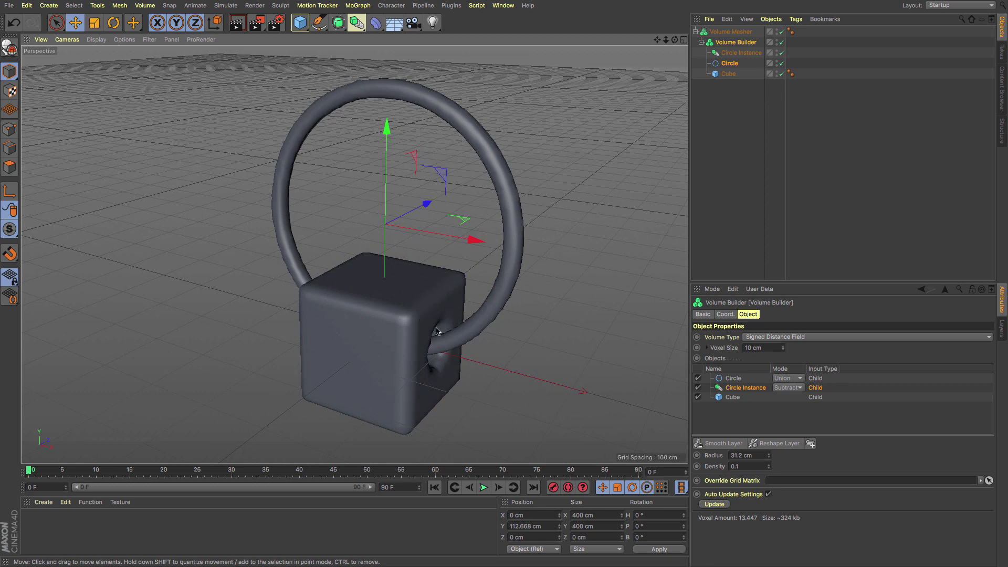
{"action": "left_click", "coordinate": [734, 53]}
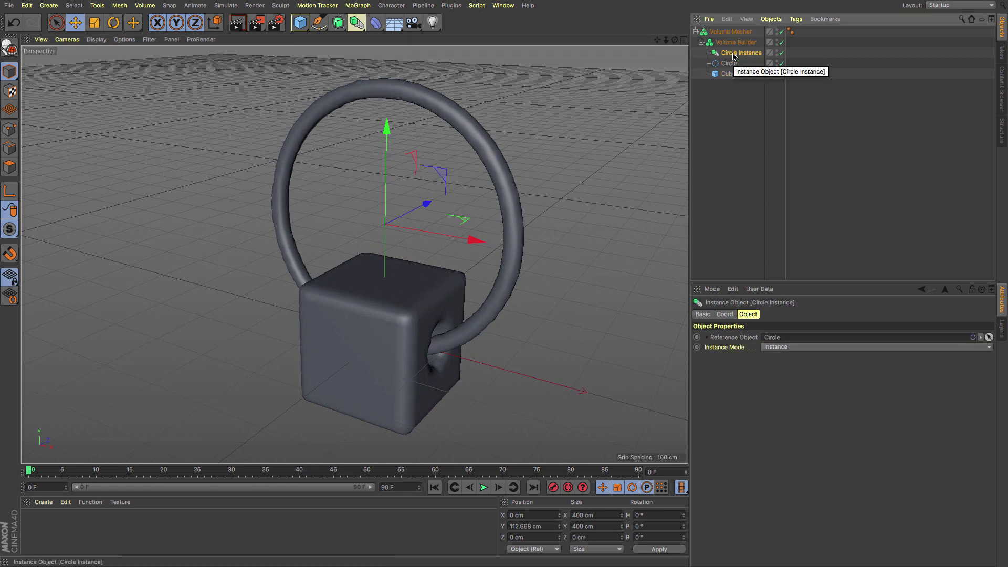
Add a Reshape Layer, place it between Circle Instance and Cube, and show its Fields list.
{"action": "left_click", "coordinate": [728, 73]}
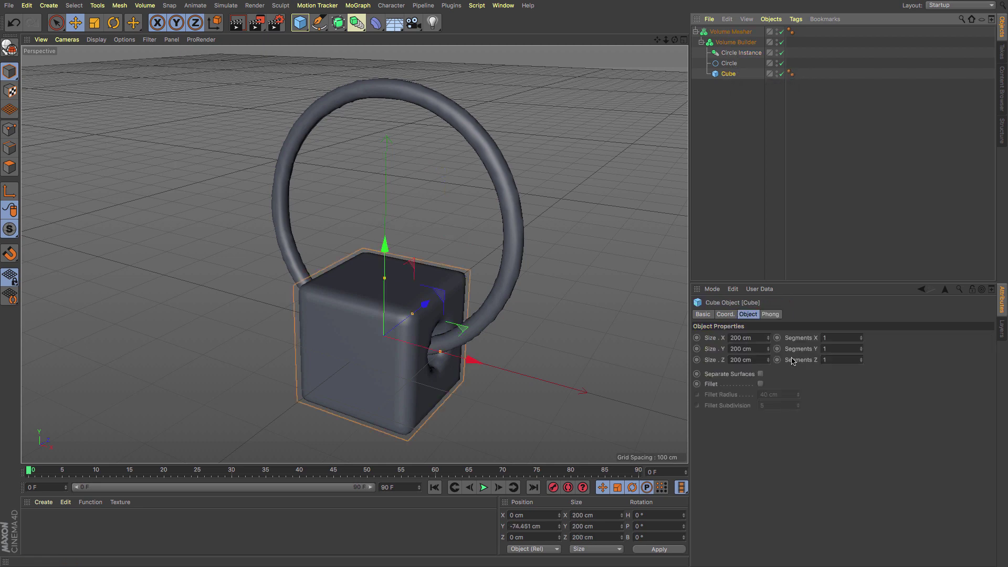
{"action": "left_click", "coordinate": [735, 42]}
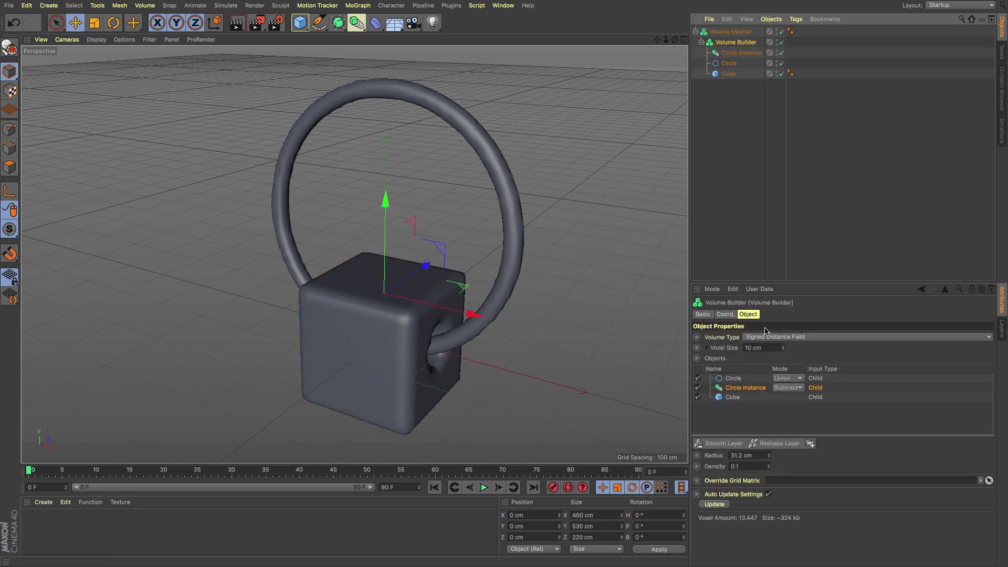
{"action": "left_click", "coordinate": [781, 444]}
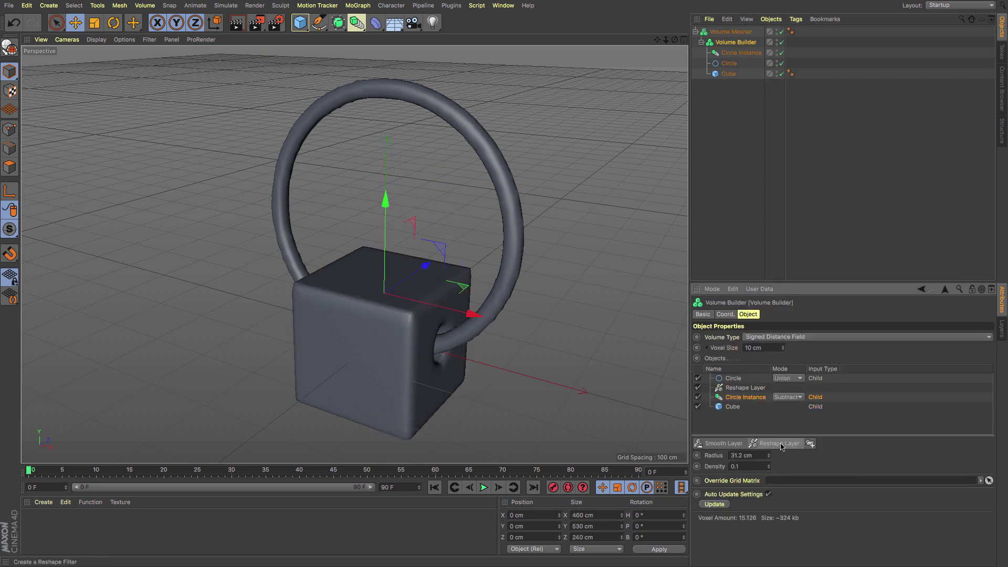
{"action": "mouse_move", "coordinate": [735, 387]}
{"action": "left_mouse_down"}
{"action": "mouse_move", "coordinate": [736, 376]}
{"action": "mouse_move", "coordinate": [734, 407]}
{"action": "left_mouse_up"}
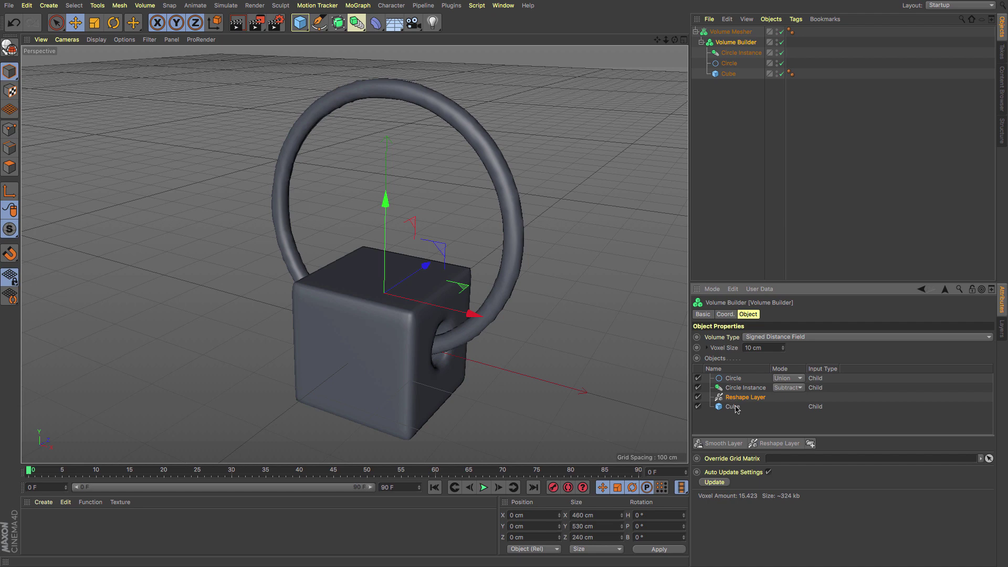
{"action": "left_click", "coordinate": [735, 407]}
{"action": "left_click_drag", "start_coordinate": [736, 399], "coordinate": [736, 378]}
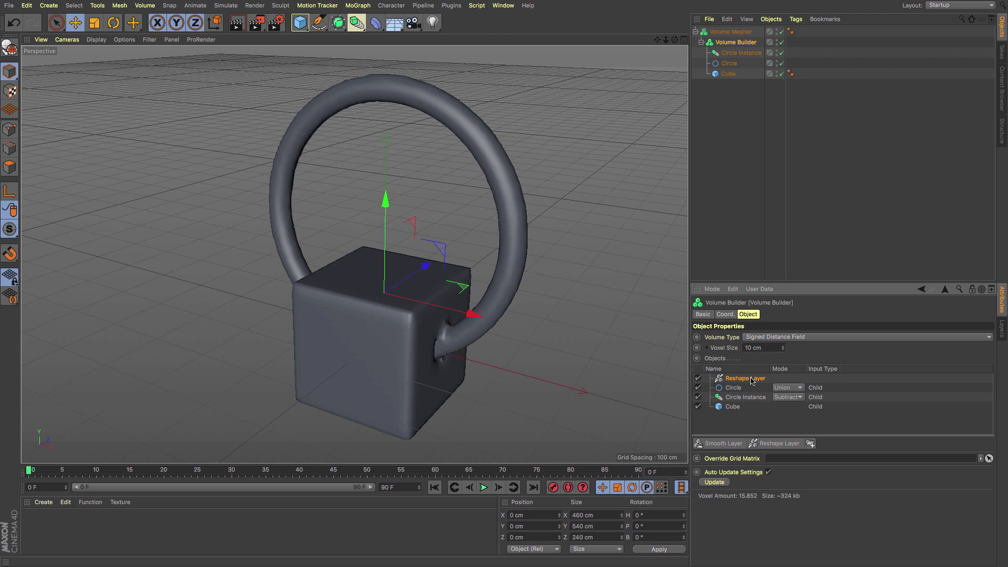
{"action": "left_click_drag", "start_coordinate": [752, 380], "coordinate": [740, 405]}
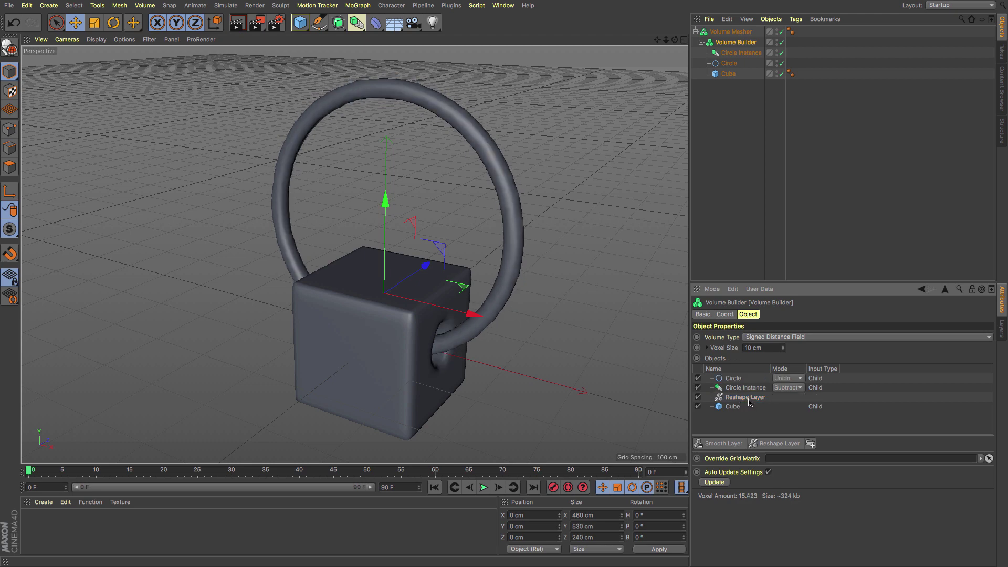
{"action": "left_click", "coordinate": [748, 398]}
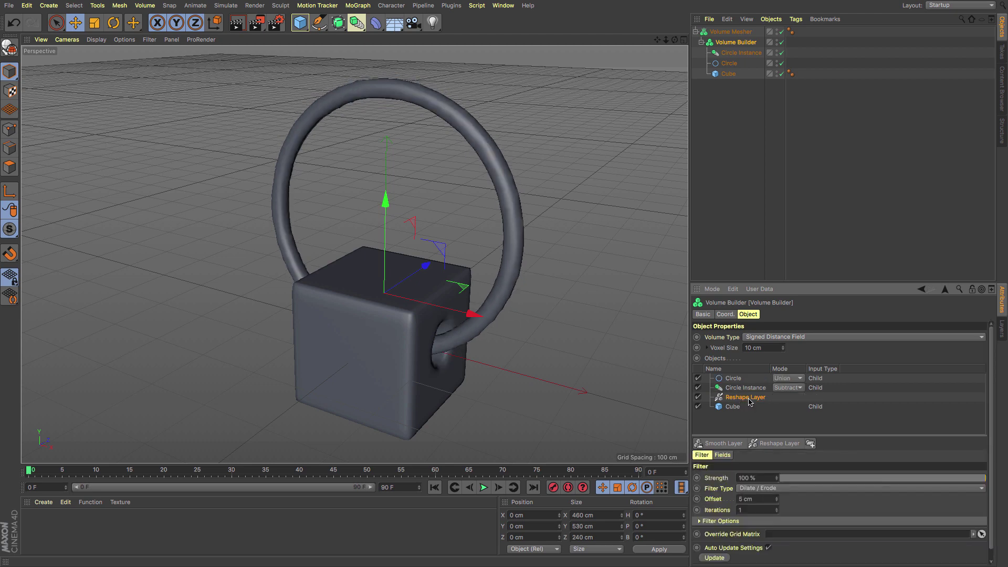
{"action": "left_click", "coordinate": [721, 455]}
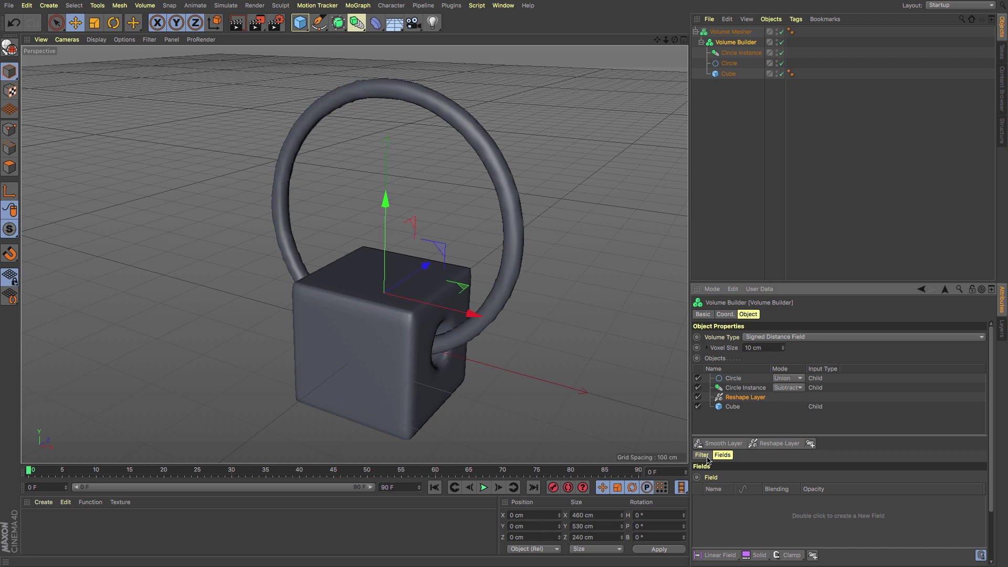
Mask the Reshape Layer with a Random Field.
{"action": "left_click", "coordinate": [729, 558]}
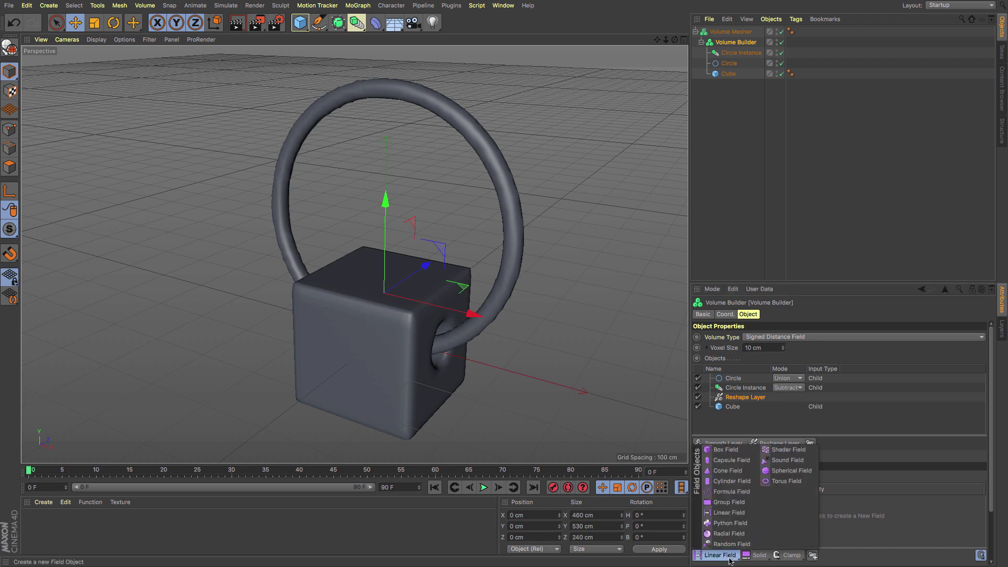
{"action": "left_click", "coordinate": [732, 544]}
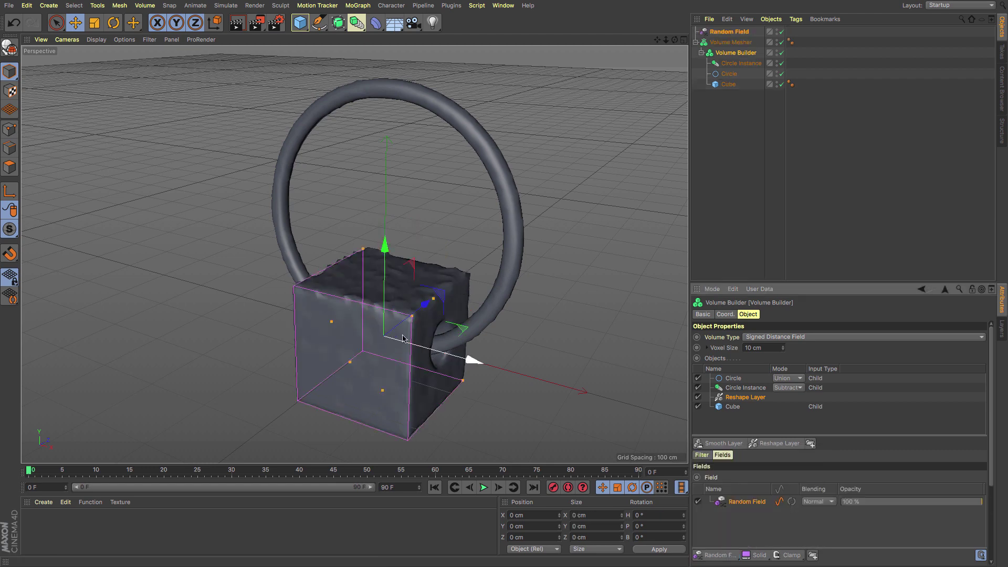
{"action": "left_click", "coordinate": [754, 199]}
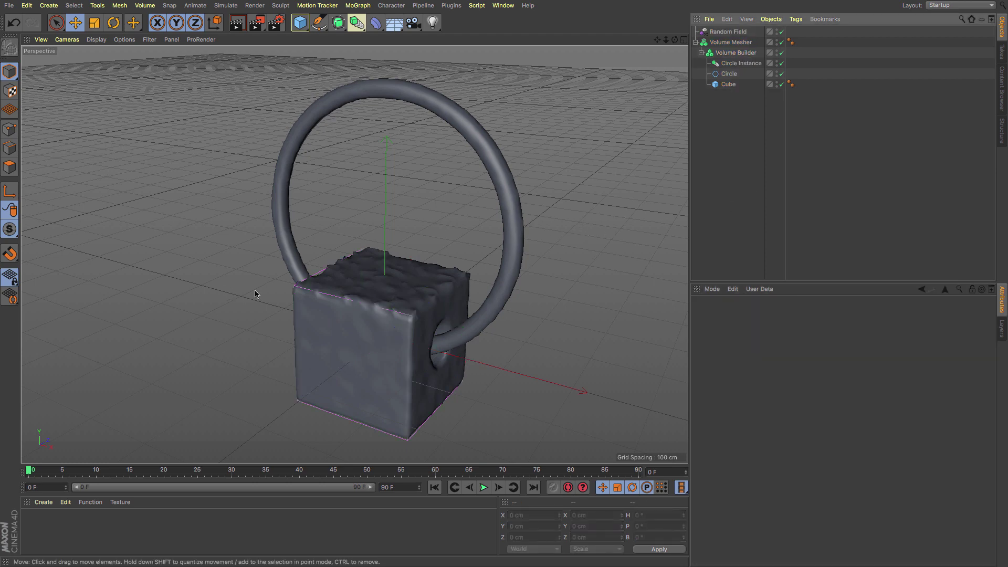
{"action": "left_click", "coordinate": [739, 64]}
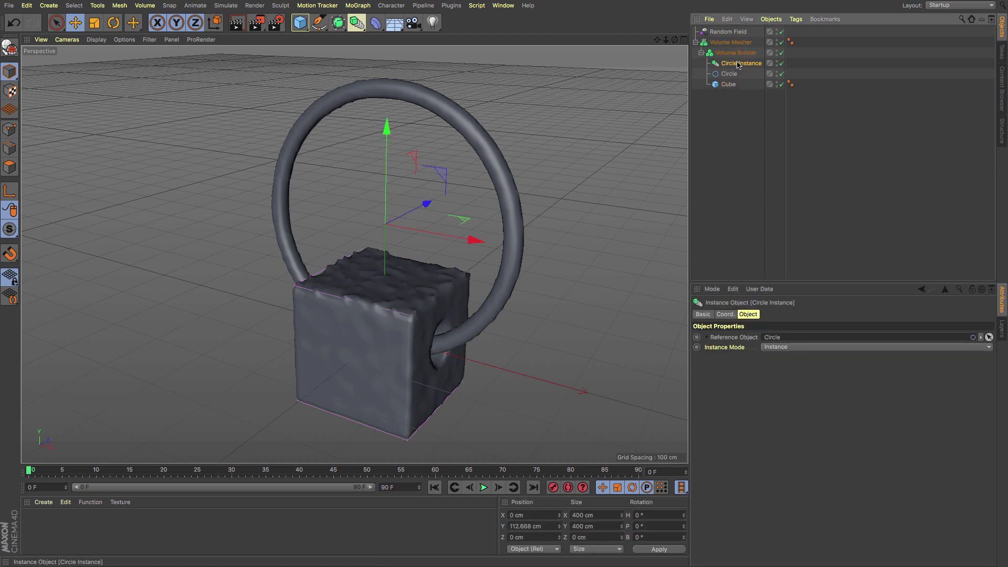
{"action": "left_click", "coordinate": [735, 52]}
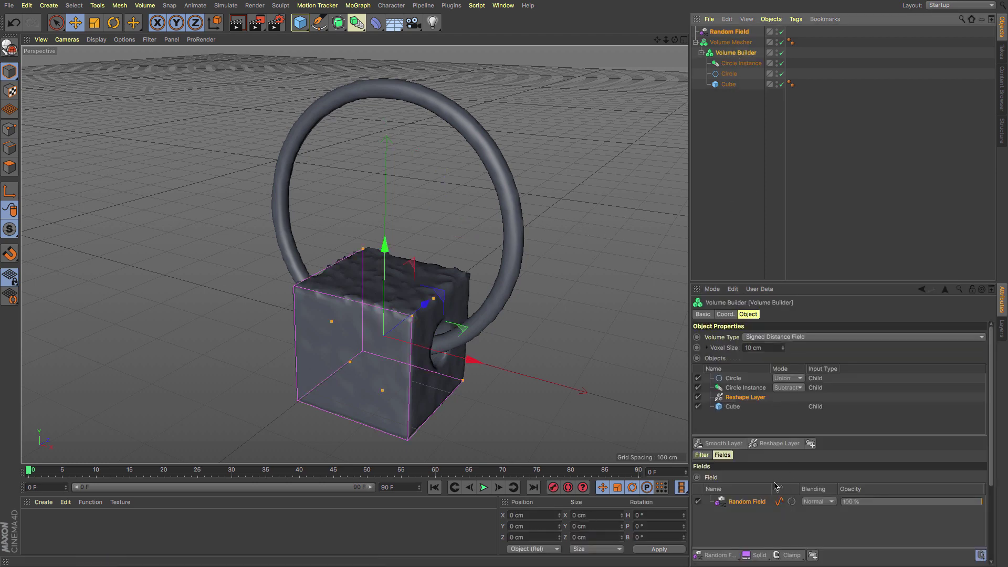
Set the reshape Offset to -5.4 cm and move Reshape Layer to the top of the inputs.
{"action": "left_click", "coordinate": [707, 455]}
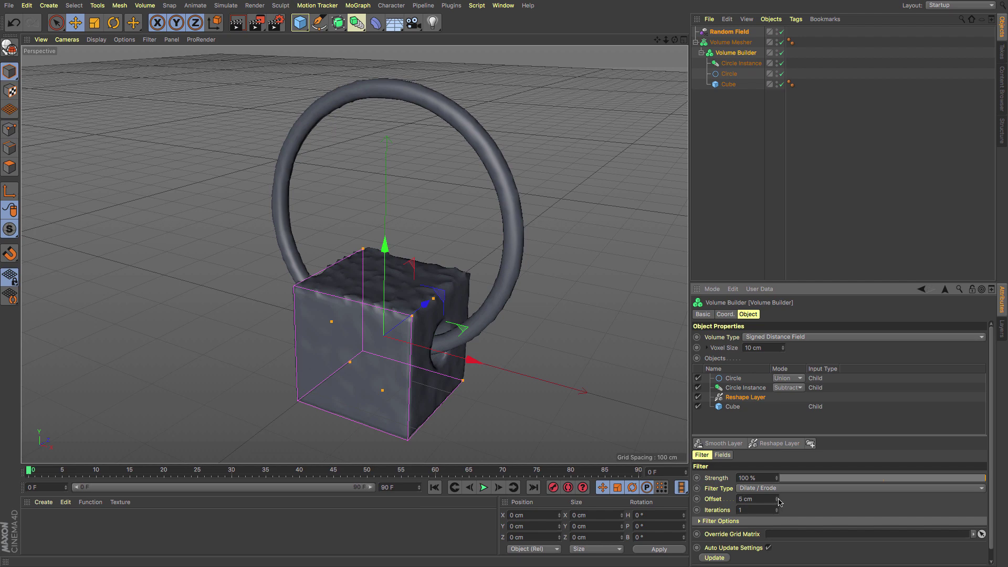
{"action": "mouse_move", "coordinate": [779, 502]}
{"action": "left_mouse_down"}
{"action": "mouse_move", "coordinate": [779, 486]}
{"action": "mouse_move", "coordinate": [774, 494]}
{"action": "left_mouse_up"}
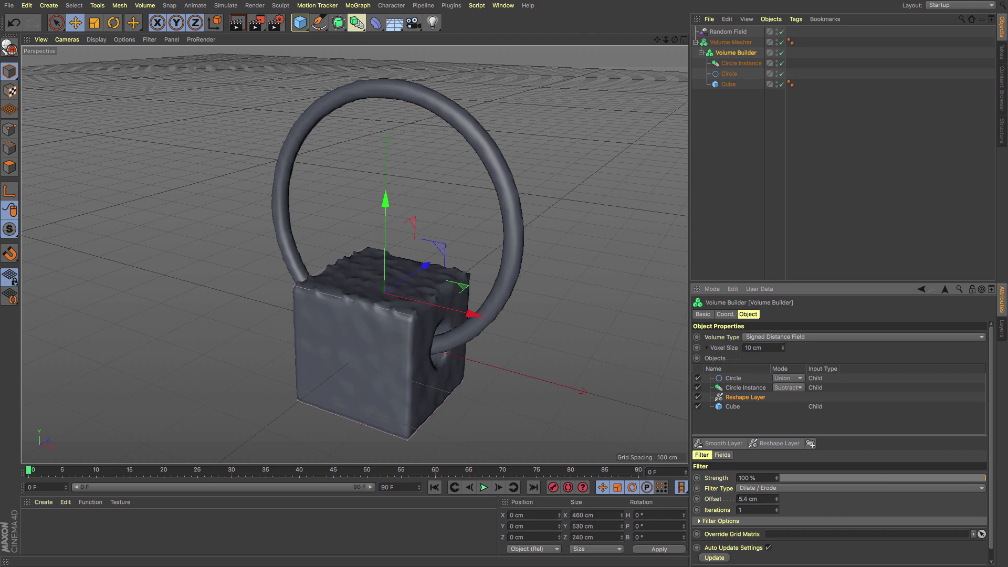
{"action": "type", "text": "-"}
{"action": "key", "text": "Return"}
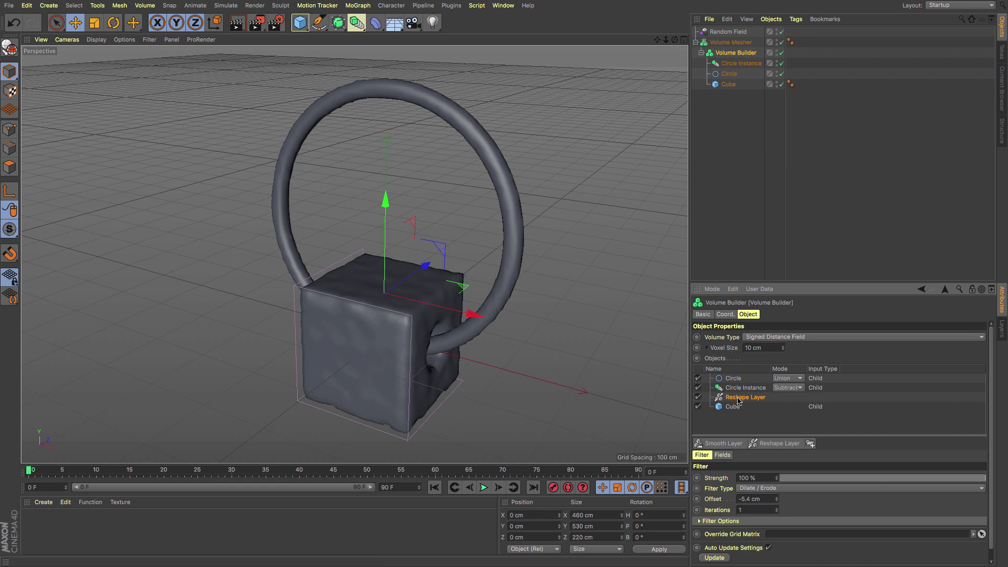
{"action": "left_click_drag", "start_coordinate": [740, 397], "coordinate": [737, 378]}
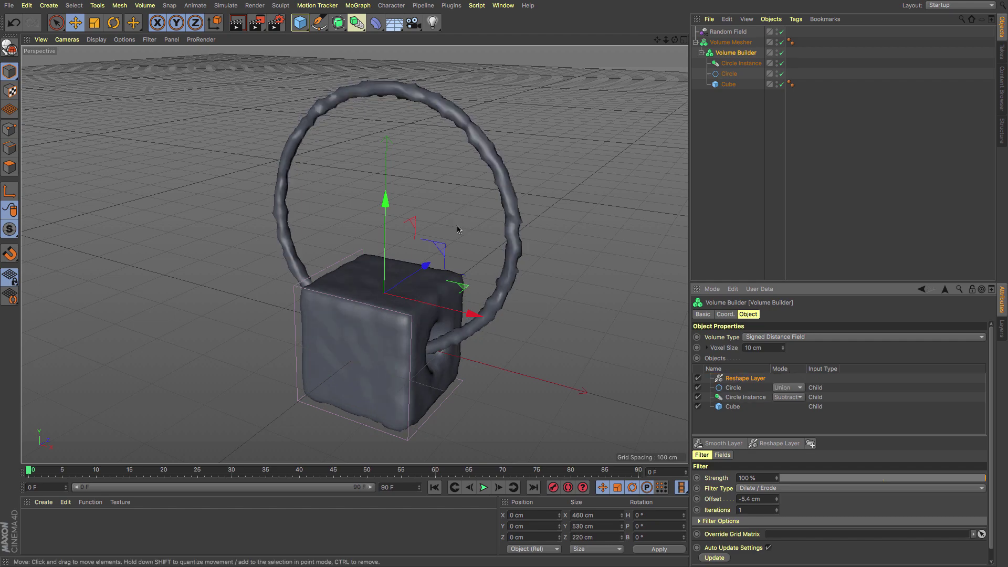
{"action": "mouse_move", "coordinate": [415, 286]}
{"action": "left_mouse_down", "text": "alt"}
{"action": "mouse_move", "coordinate": [472, 278]}
{"action": "mouse_move", "coordinate": [415, 283]}
{"action": "left_mouse_up", "text": "alt"}
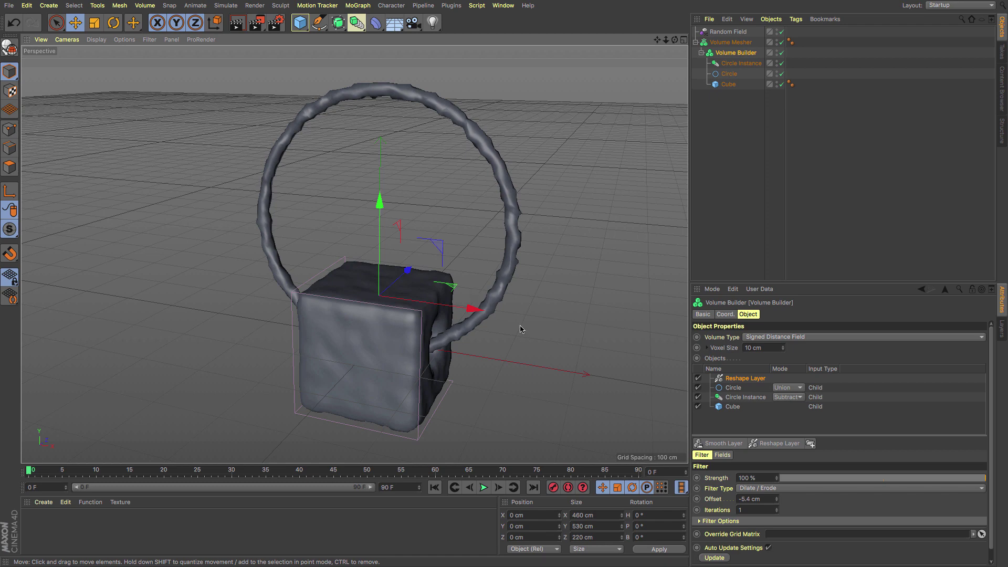
Switch the reshape filter to Close / Open, test 2–3 iterations, settle on 1, and select Random Field.
{"action": "left_click", "coordinate": [795, 489]}
{"action": "left_click", "coordinate": [788, 510]}
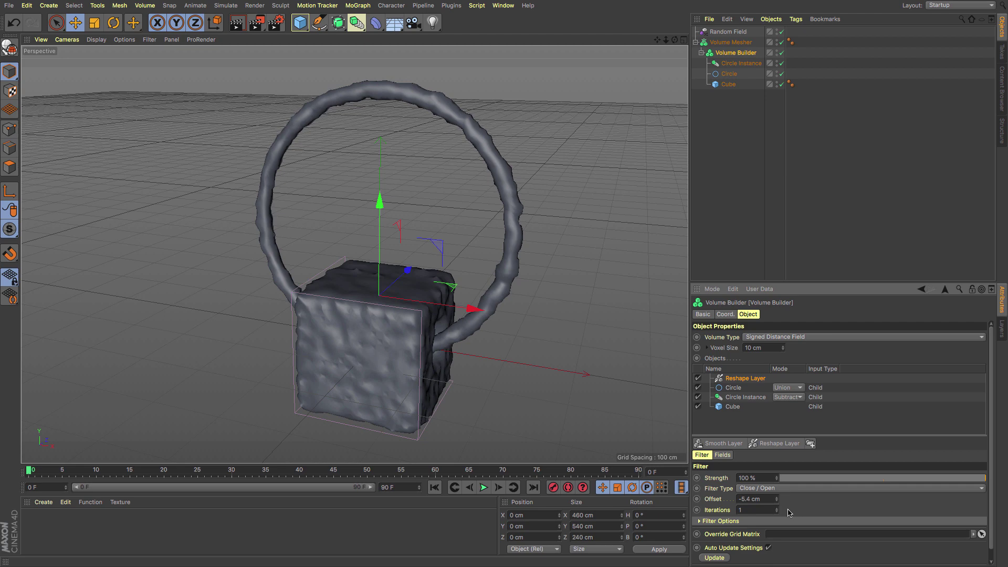
{"action": "left_click", "coordinate": [778, 509]}
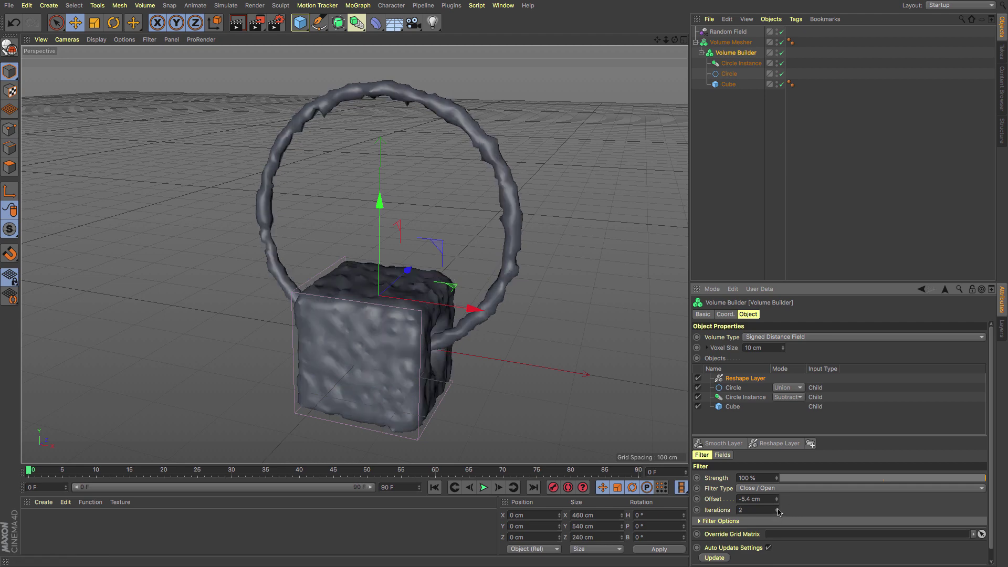
{"action": "left_click", "coordinate": [778, 509]}
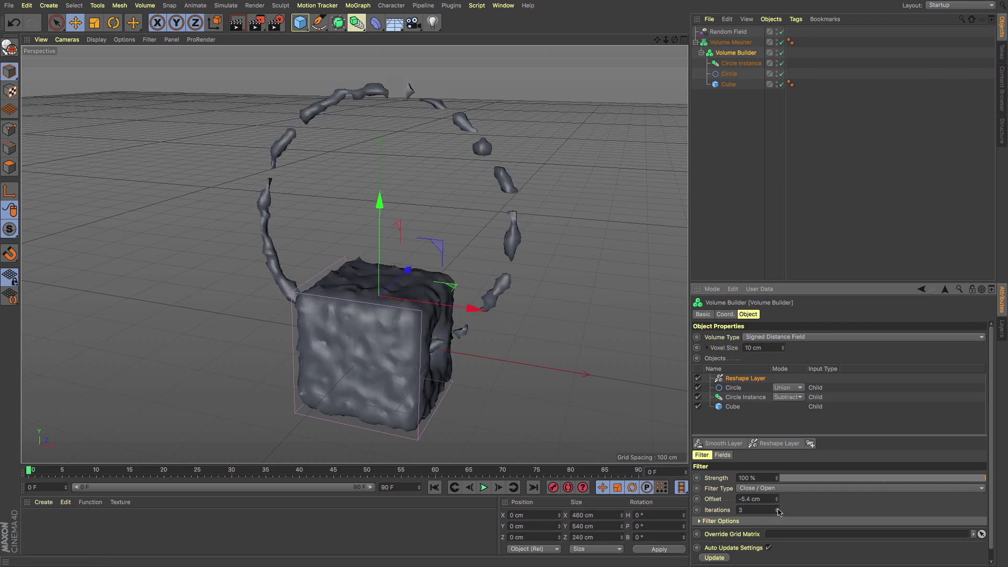
{"action": "left_click", "coordinate": [777, 512]}
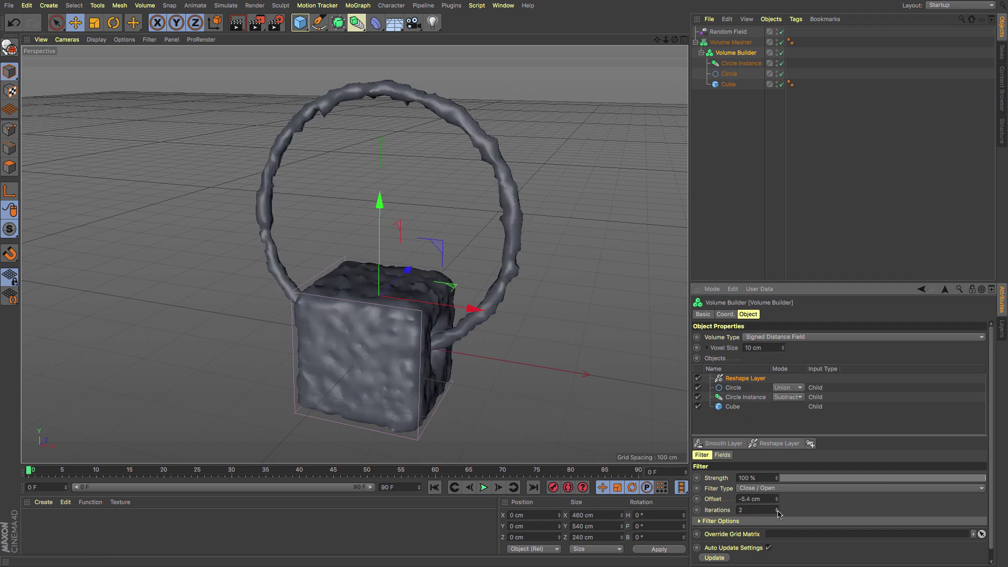
{"action": "left_click", "coordinate": [778, 512]}
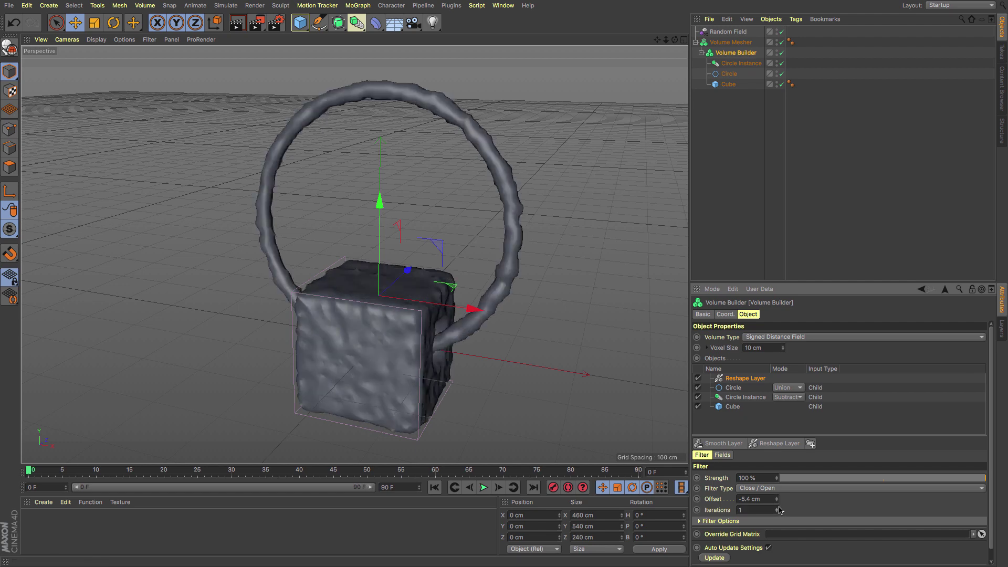
{"action": "left_click", "coordinate": [777, 508]}
{"action": "left_click", "coordinate": [778, 508]}
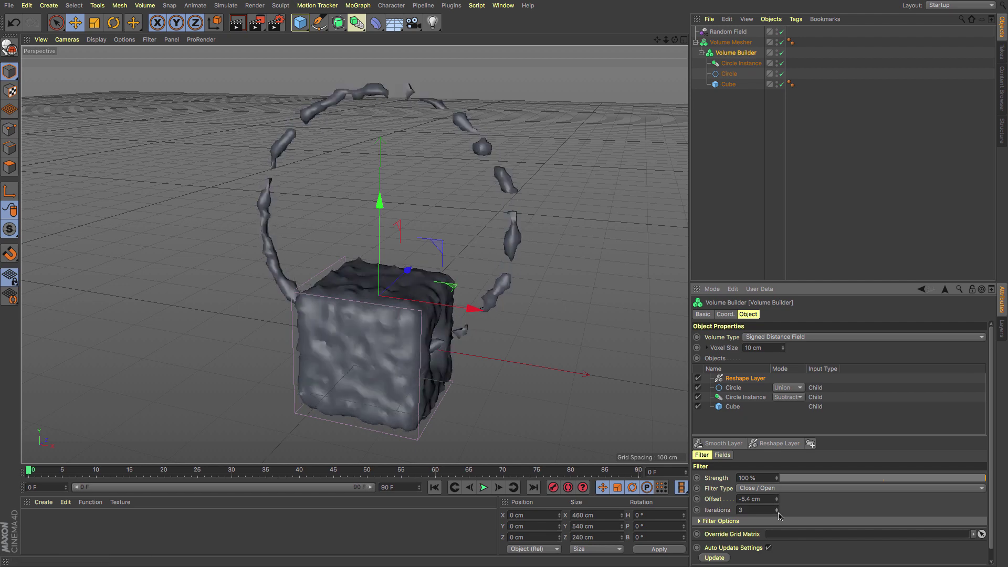
{"action": "left_click", "coordinate": [778, 512]}
{"action": "left_click", "coordinate": [777, 512]}
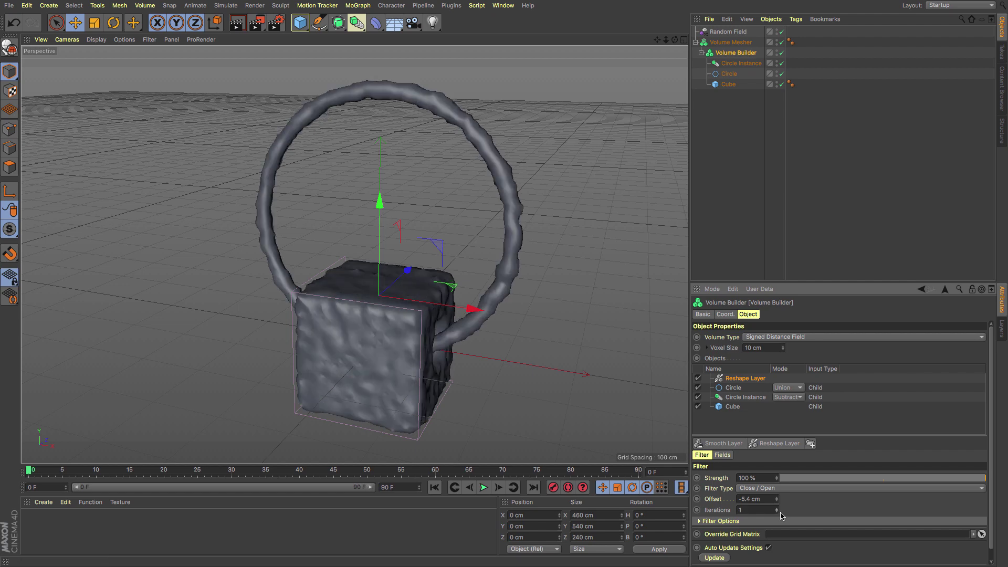
{"action": "left_click", "coordinate": [723, 455]}
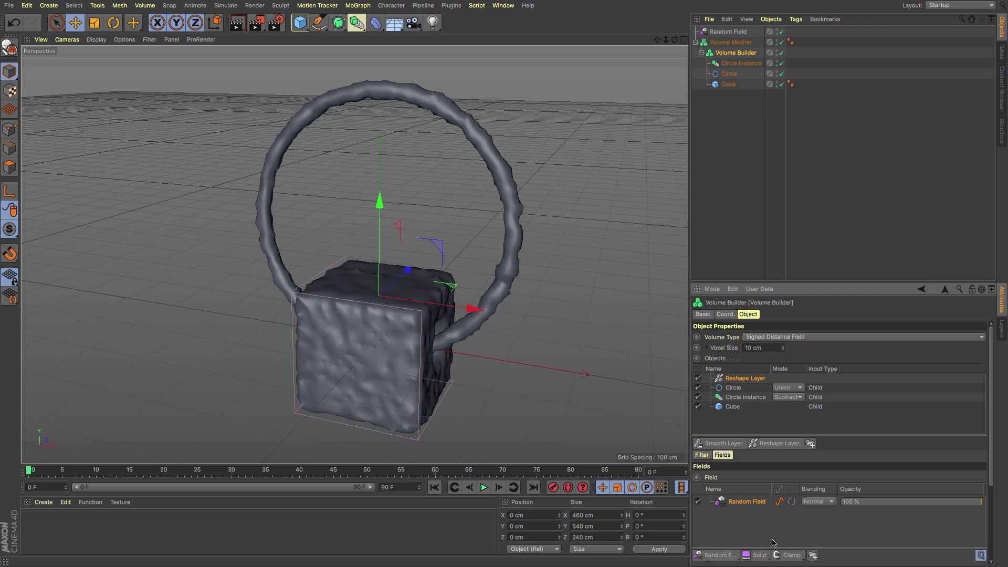
{"action": "left_click", "coordinate": [793, 505]}
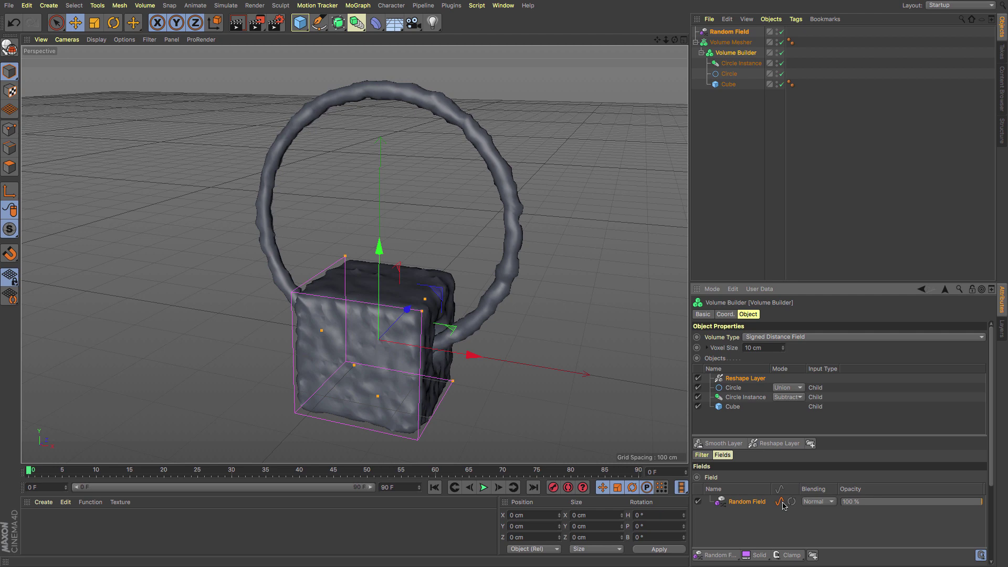
Start a new scene with a Cylinder inside a Volume Builder.
{"action": "key", "text": "ctrl+n"}
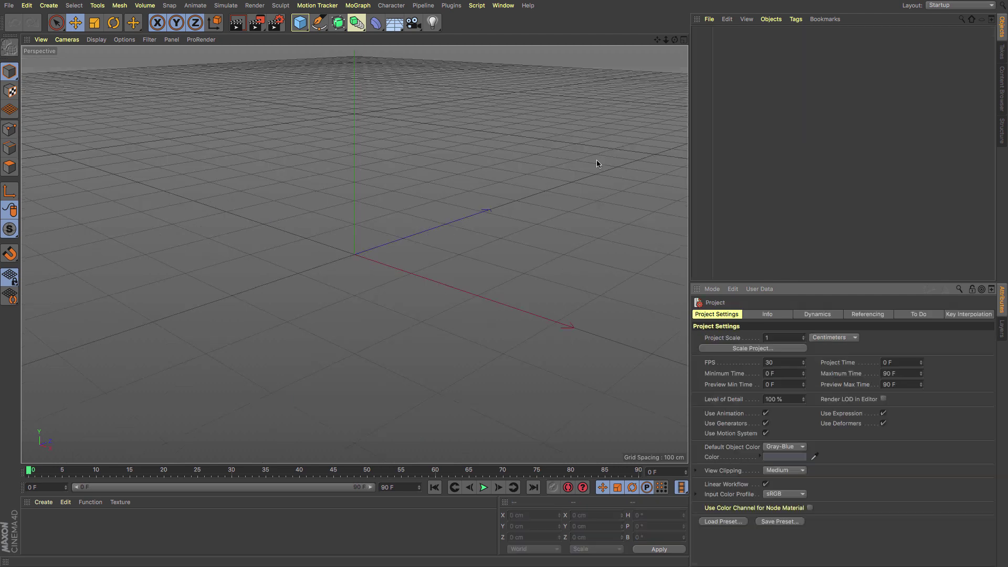
{"action": "left_click", "coordinate": [300, 23]}
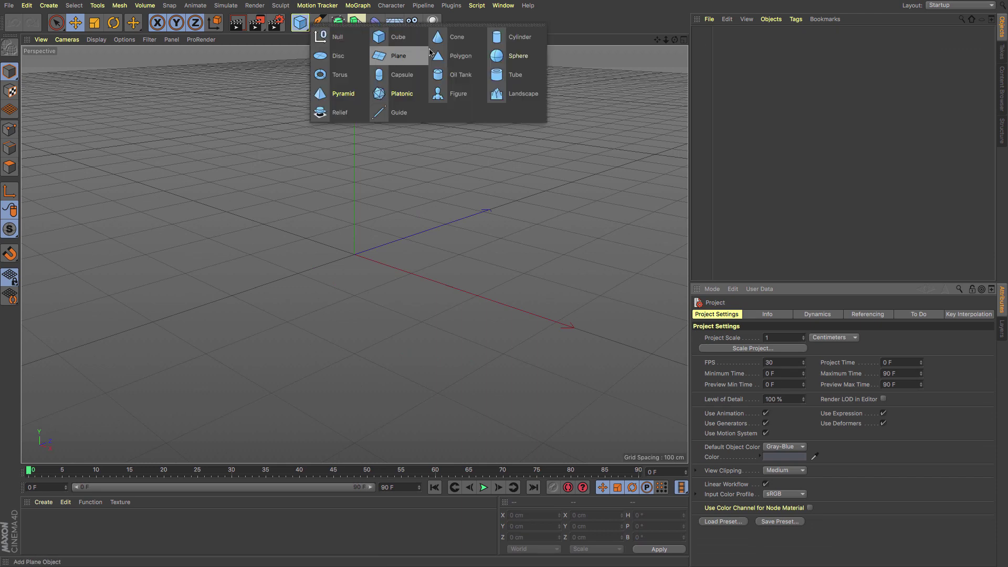
{"action": "left_click", "coordinate": [515, 36]}
{"action": "left_click", "coordinate": [356, 22]}
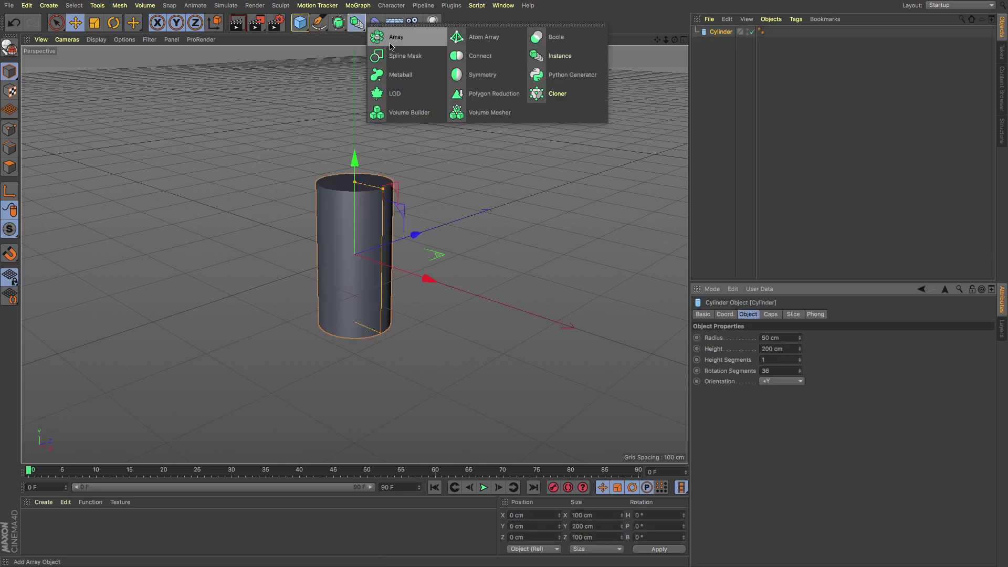
{"action": "left_click", "coordinate": [428, 120]}
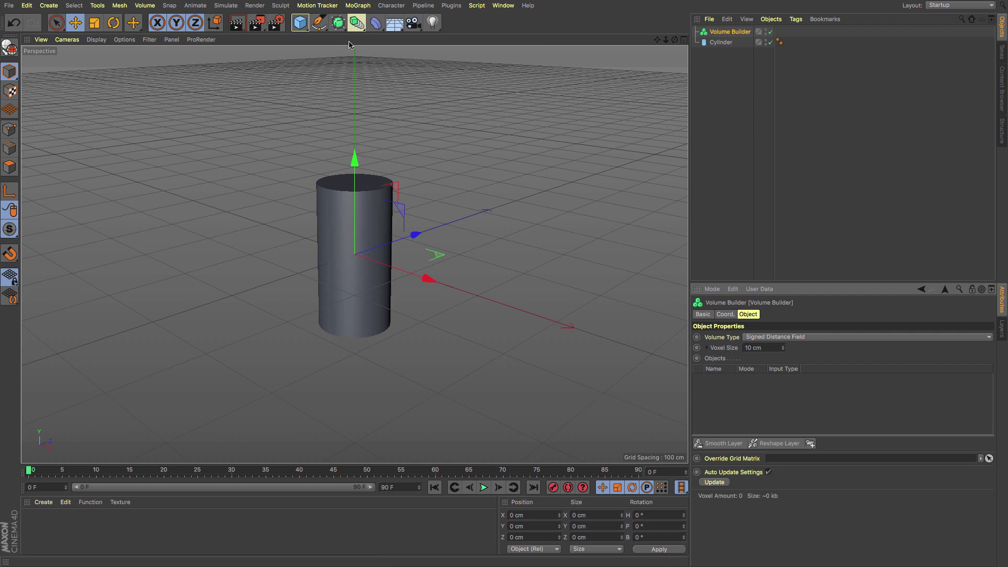
{"action": "left_click_drag", "start_coordinate": [719, 34], "coordinate": [719, 34]}
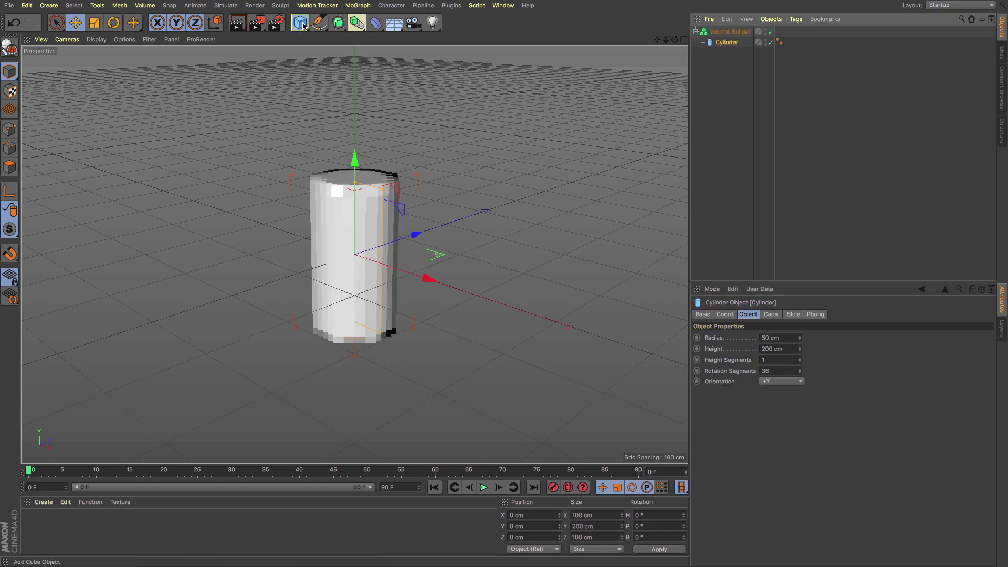
Add a cone to the Volume Builder, halve its size, and seat it atop the cylinder.
{"action": "left_click", "coordinate": [300, 23]}
{"action": "left_click", "coordinate": [447, 45]}
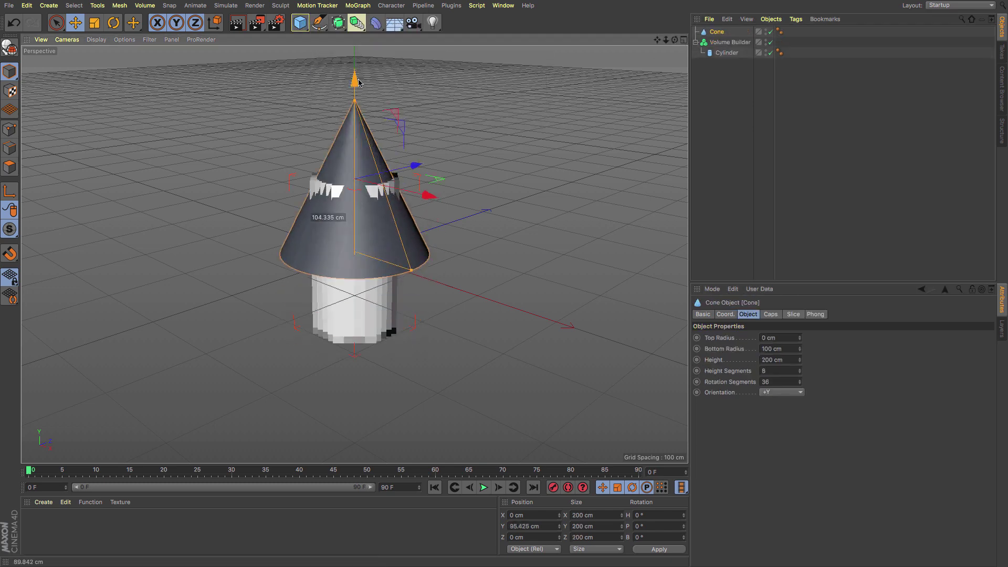
{"action": "left_click_drag", "start_coordinate": [354, 159], "coordinate": [354, 63]}
{"action": "left_click_drag", "start_coordinate": [717, 32], "coordinate": [730, 42]}
{"action": "key", "text": "t"}
{"action": "left_click_drag", "start_coordinate": [460, 135], "coordinate": [315, 141]}
{"action": "left_click", "coordinate": [75, 22]}
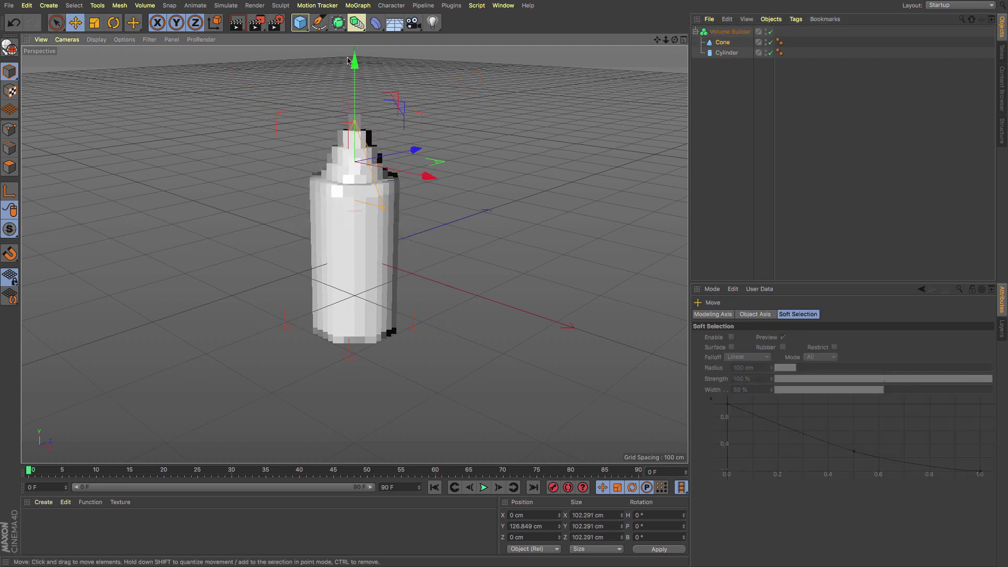
{"action": "left_click_drag", "start_coordinate": [354, 59], "coordinate": [449, 42]}
Lower a second cone to Y −111.655 cm inside the Volume Builder and shrink it as the base.
{"action": "left_click_drag", "start_coordinate": [355, 160], "coordinate": [355, 239]}
{"action": "left_click_drag", "start_coordinate": [717, 31], "coordinate": [730, 62]}
{"action": "left_click", "coordinate": [94, 23]}
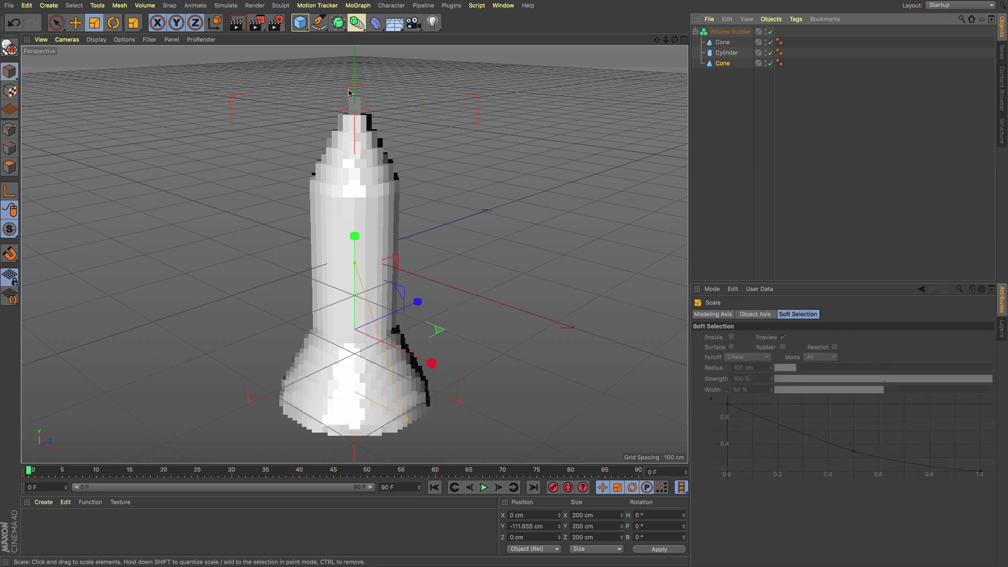
{"action": "left_click_drag", "start_coordinate": [371, 97], "coordinate": [393, 112]}
{"action": "left_click_drag", "start_coordinate": [368, 158], "coordinate": [415, 218], "text": "alt"}
Wrap the Volume Builder in a Volume Mesher.
{"action": "left_click", "coordinate": [735, 34]}
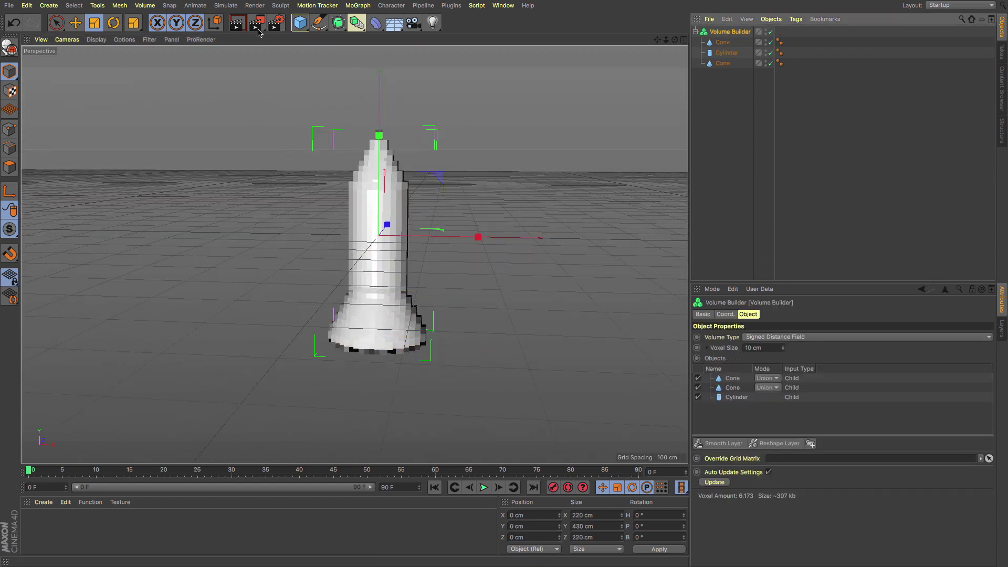
{"action": "left_click_drag", "start_coordinate": [362, 24], "coordinate": [457, 95]}
{"action": "left_click_drag", "start_coordinate": [394, 218], "coordinate": [380, 235], "text": "alt"}
Add a thin cube and position it beside the rocket as a fin.
{"action": "left_click_drag", "start_coordinate": [300, 23], "coordinate": [397, 39]}
{"action": "left_click_drag", "start_coordinate": [426, 238], "coordinate": [393, 220]}
{"action": "left_click", "coordinate": [75, 23]}
{"action": "left_click_drag", "start_coordinate": [357, 153], "coordinate": [356, 177]}
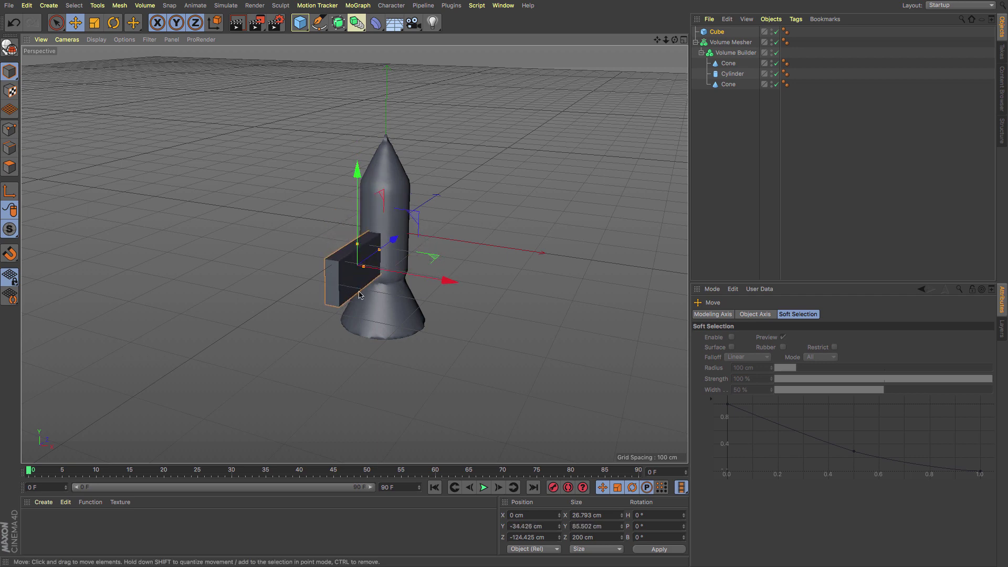
{"action": "left_click_drag", "start_coordinate": [344, 265], "coordinate": [267, 286], "text": "alt"}
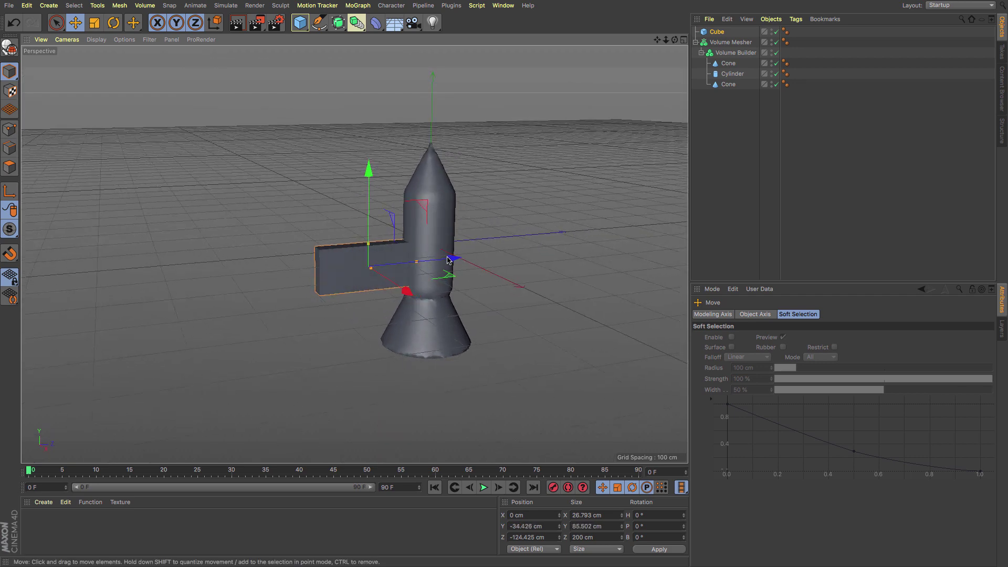
{"action": "left_click_drag", "start_coordinate": [451, 258], "coordinate": [440, 259]}
Make the fin editable, slope its outer edge downward, and put it inside the Volume Builder.
{"action": "key", "text": "c"}
{"action": "left_click", "coordinate": [9, 148]}
{"action": "left_click", "coordinate": [307, 293]}
{"action": "left_click_drag", "start_coordinate": [308, 252], "coordinate": [311, 326]}
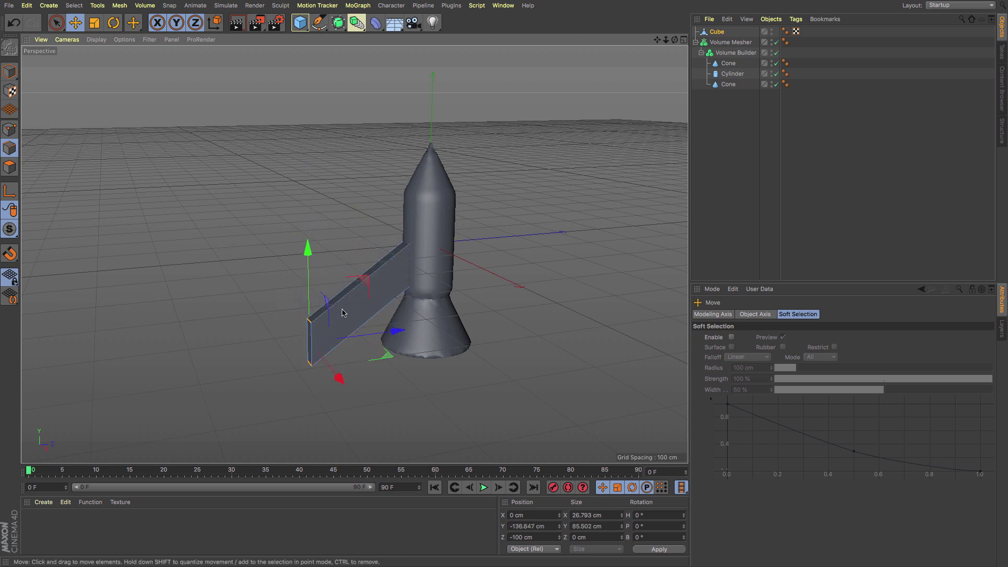
{"action": "left_click_drag", "start_coordinate": [716, 32], "coordinate": [728, 61]}
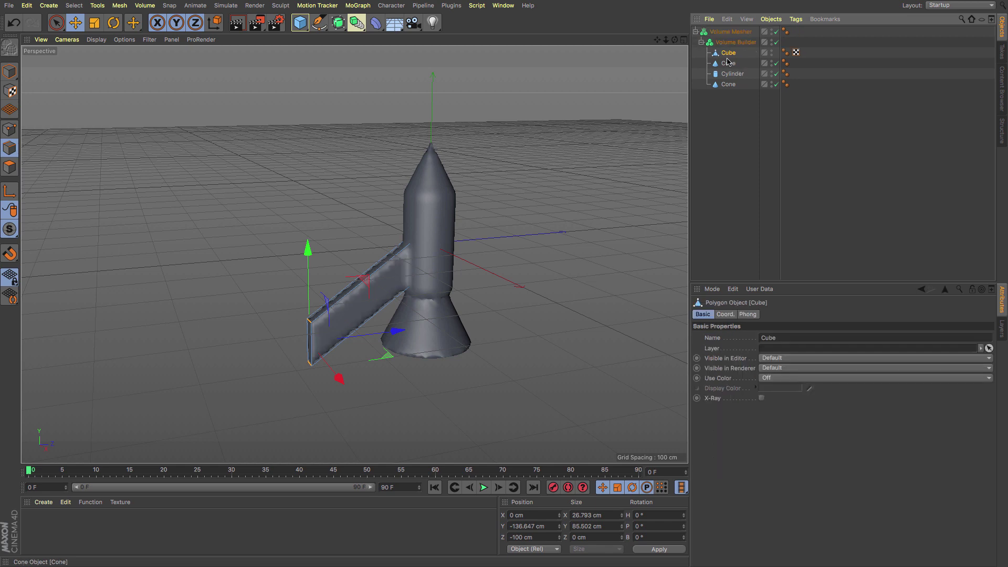
Repeat the fin around the rocket with an Array of 2 copies.
{"action": "left_click", "coordinate": [341, 25]}
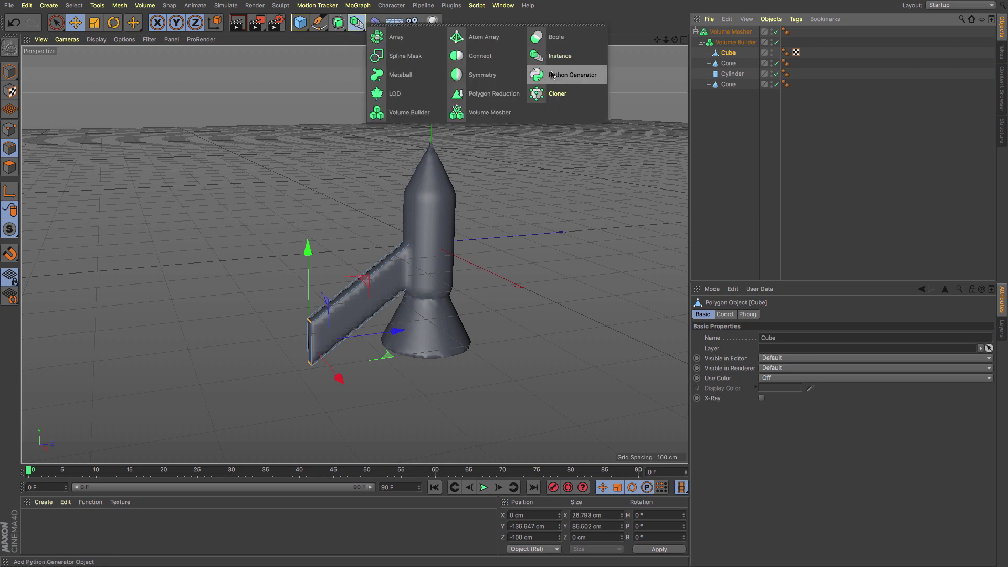
{"action": "left_click", "coordinate": [391, 37], "text": "alt"}
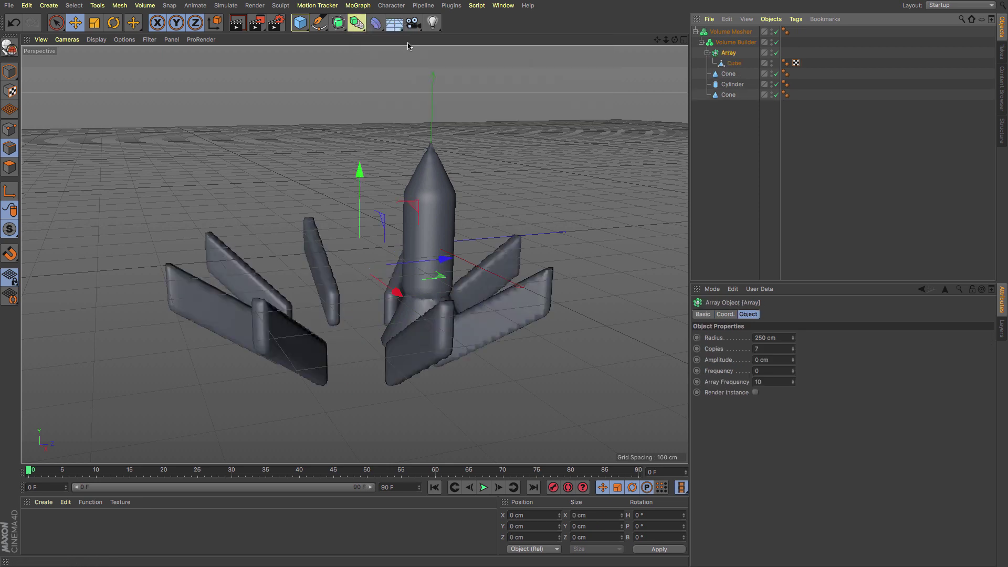
{"action": "left_click_drag", "start_coordinate": [447, 261], "coordinate": [529, 254]}
{"action": "left_click_drag", "start_coordinate": [460, 171], "coordinate": [462, 109]}
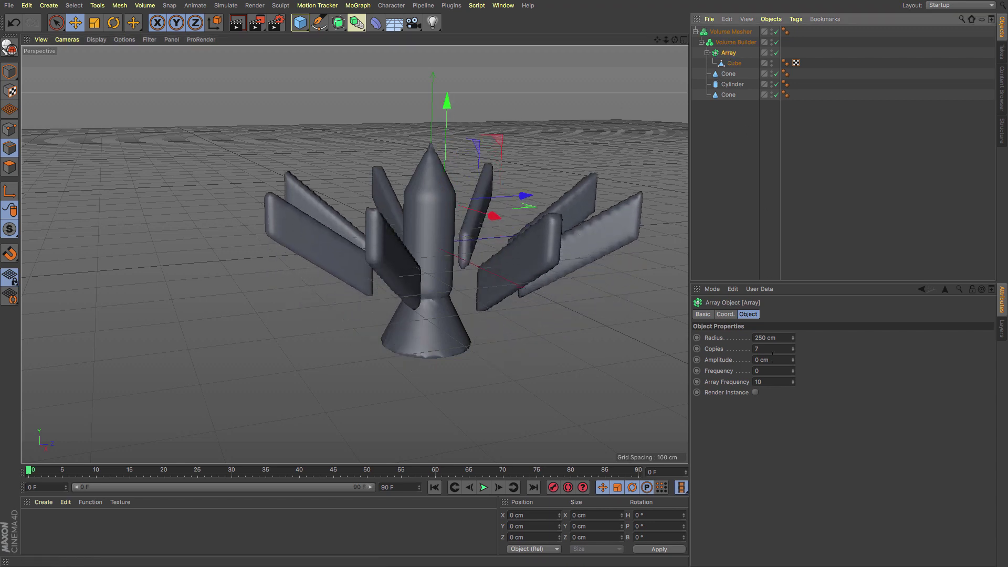
{"action": "left_click", "coordinate": [772, 349]}
{"action": "type", "text": "2"}
{"action": "key", "text": "Return"}
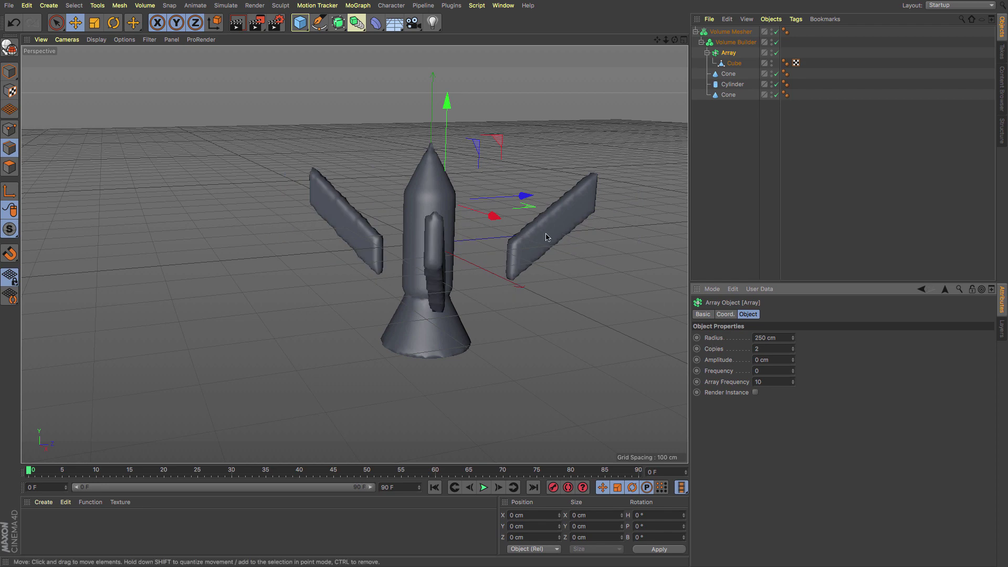
Pull the arrayed fins in to a 140 cm radius.
{"action": "key", "text": "F2"}
{"action": "left_click_drag", "start_coordinate": [499, 205], "coordinate": [496, 231]}
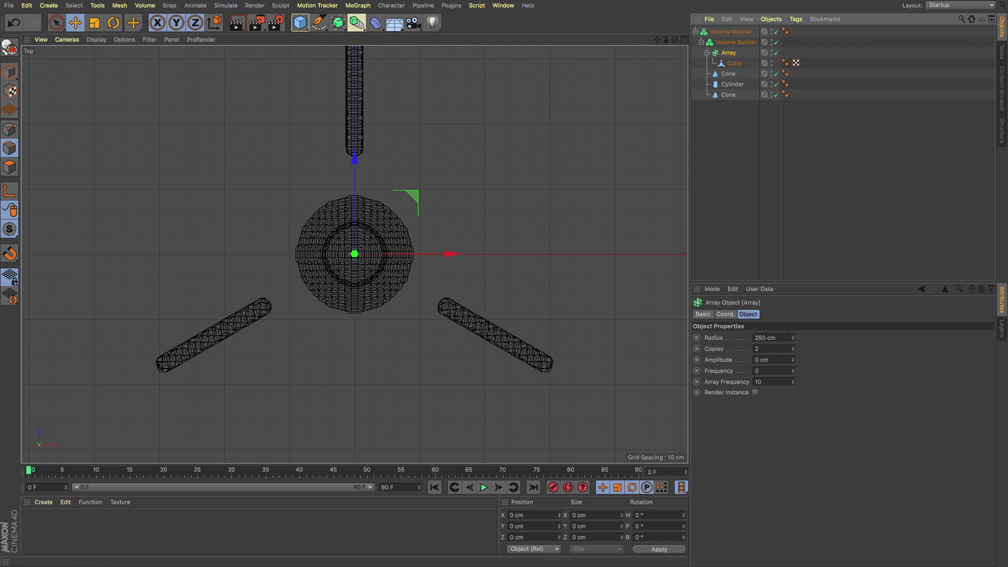
{"action": "left_click_drag", "start_coordinate": [793, 338], "coordinate": [793, 367]}
{"action": "key", "text": "F1"}
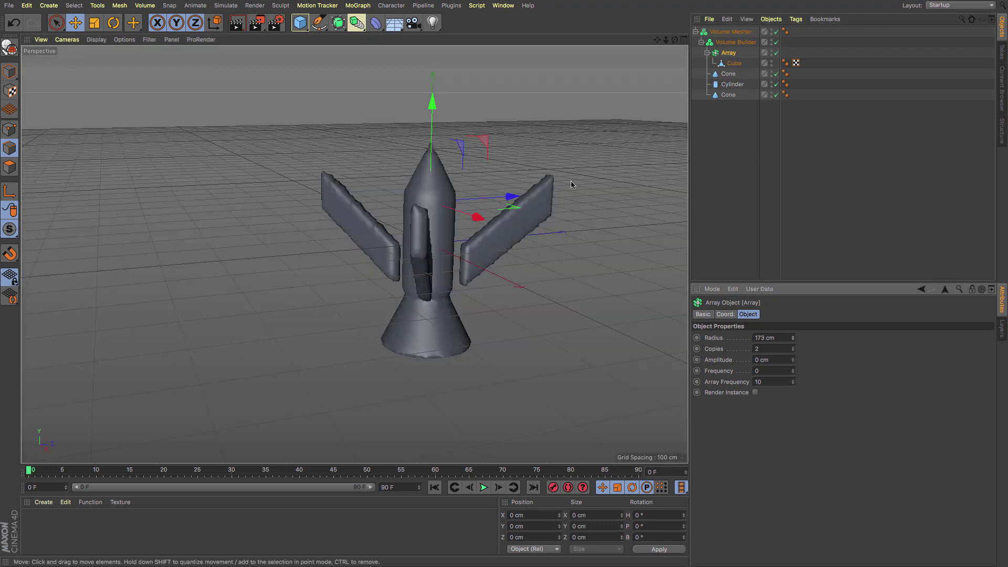
{"action": "left_click_drag", "start_coordinate": [533, 213], "coordinate": [263, 283], "text": "alt"}
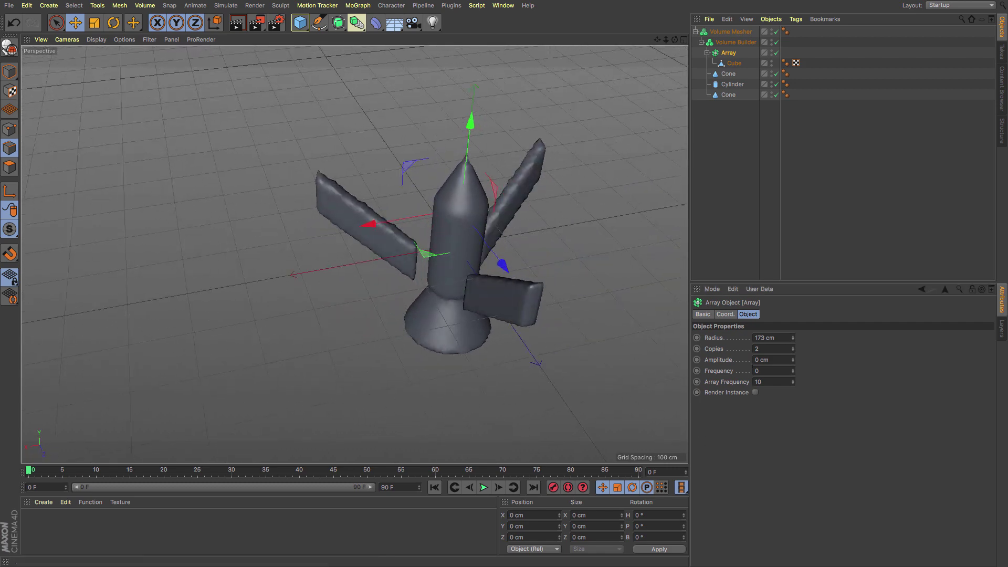
{"action": "left_click_drag", "start_coordinate": [794, 340], "coordinate": [794, 353]}
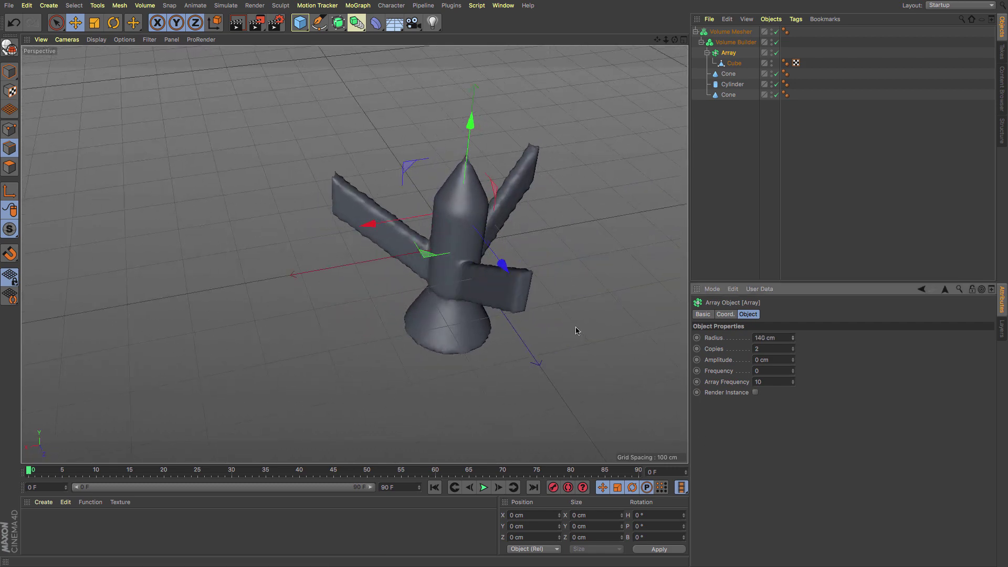
{"action": "left_click_drag", "start_coordinate": [577, 294], "coordinate": [315, 252], "text": "alt"}
Rotate the fin cube 90° in Object mode so it stands upright.
{"action": "left_click", "coordinate": [732, 63]}
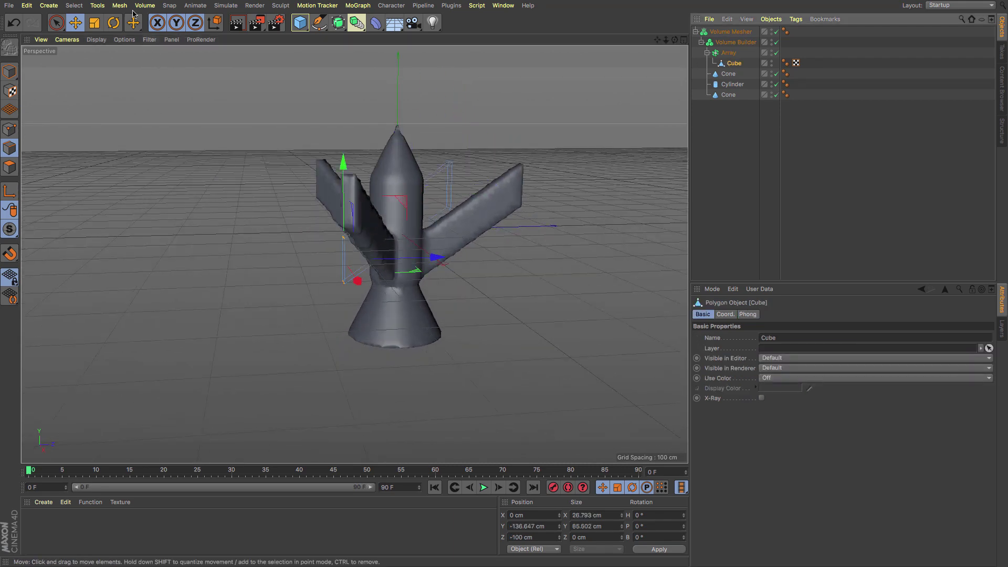
{"action": "left_click", "coordinate": [114, 22]}
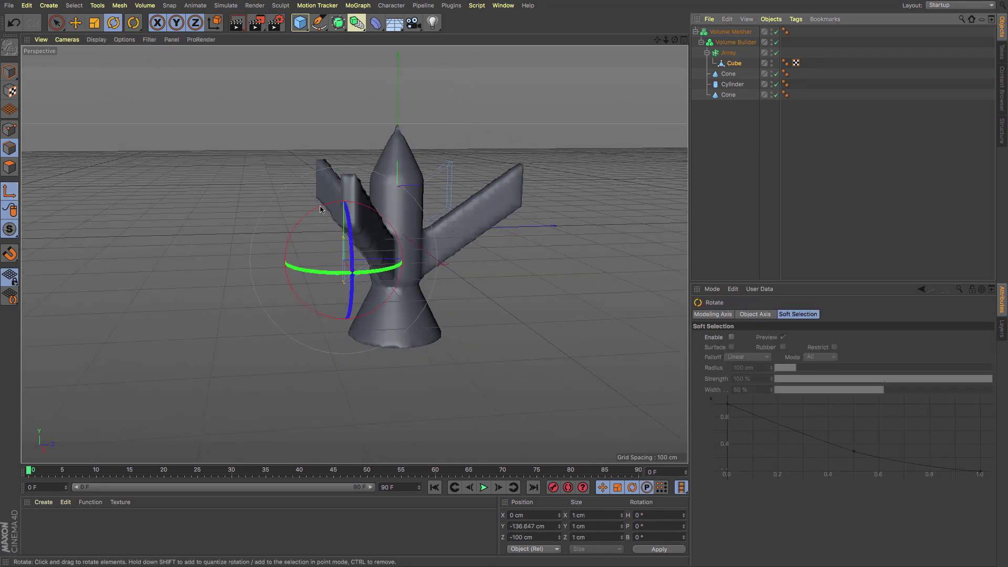
{"action": "key", "text": "ctrl+z"}
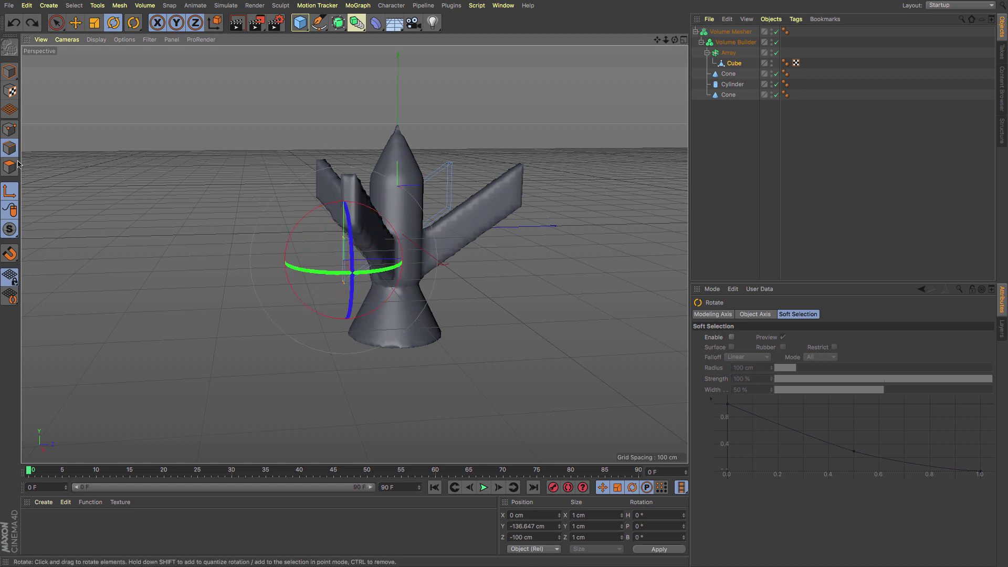
{"action": "left_click", "coordinate": [10, 71]}
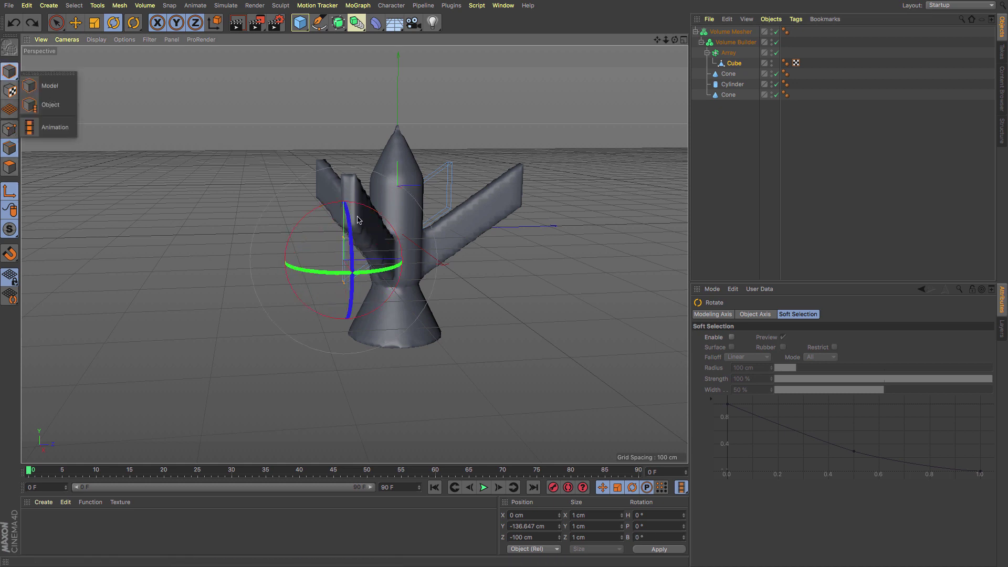
{"action": "left_click", "coordinate": [57, 97]}
{"action": "left_click_drag", "start_coordinate": [404, 246], "coordinate": [352, 272]}
Lower the fins to the rocket's base.
{"action": "left_click", "coordinate": [76, 22]}
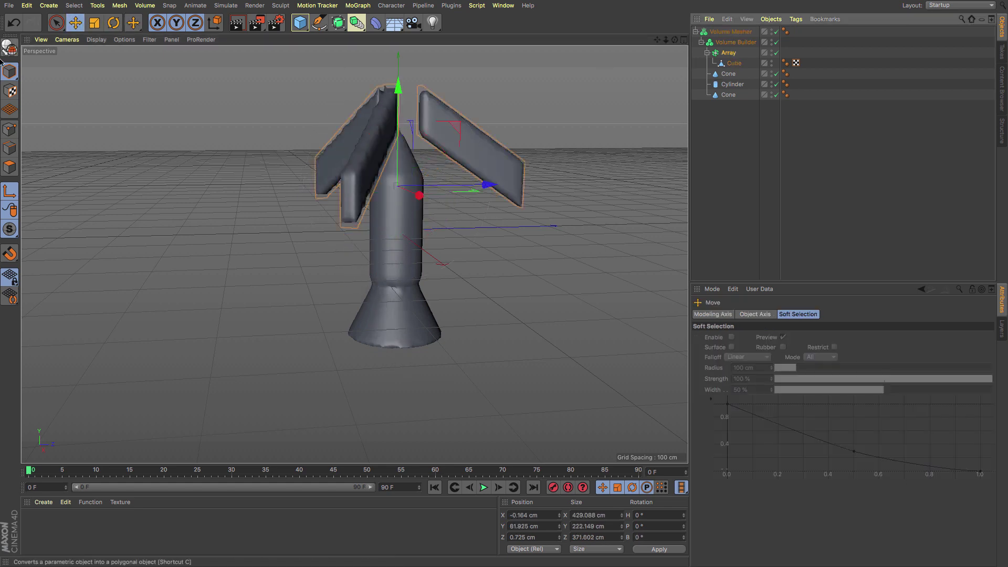
{"action": "left_click_drag", "start_coordinate": [398, 87], "coordinate": [398, 236]}
{"action": "left_click_drag", "start_coordinate": [404, 197], "coordinate": [591, 174], "text": "alt"}
Set the Volume Builder's Voxel Size to 5 cm.
{"action": "left_click", "coordinate": [736, 43]}
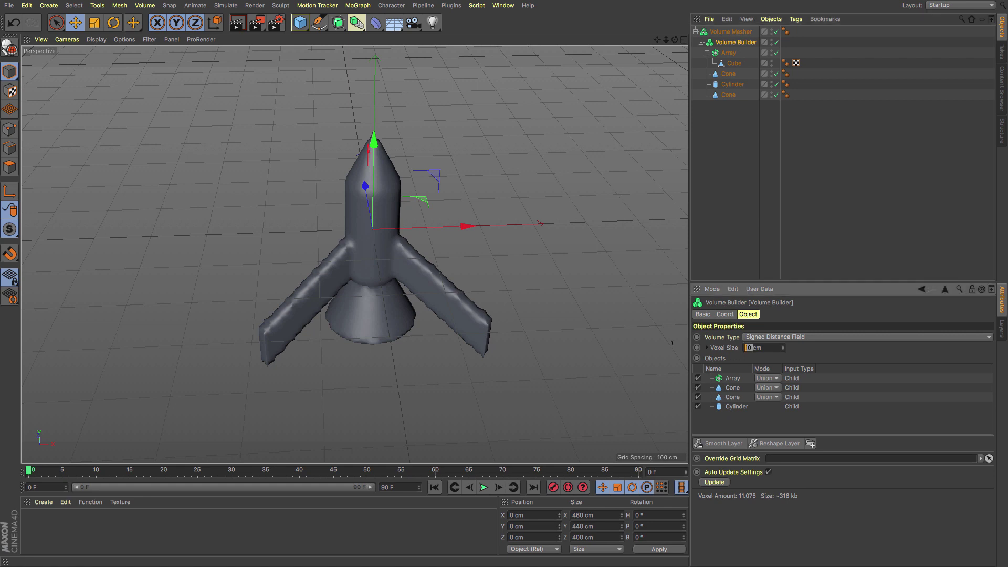
{"action": "type", "text": "5"}
{"action": "key", "text": "Return"}
Raise the Volume Mesher's Voxel Range Threshold to 39 %.
{"action": "left_click", "coordinate": [741, 31]}
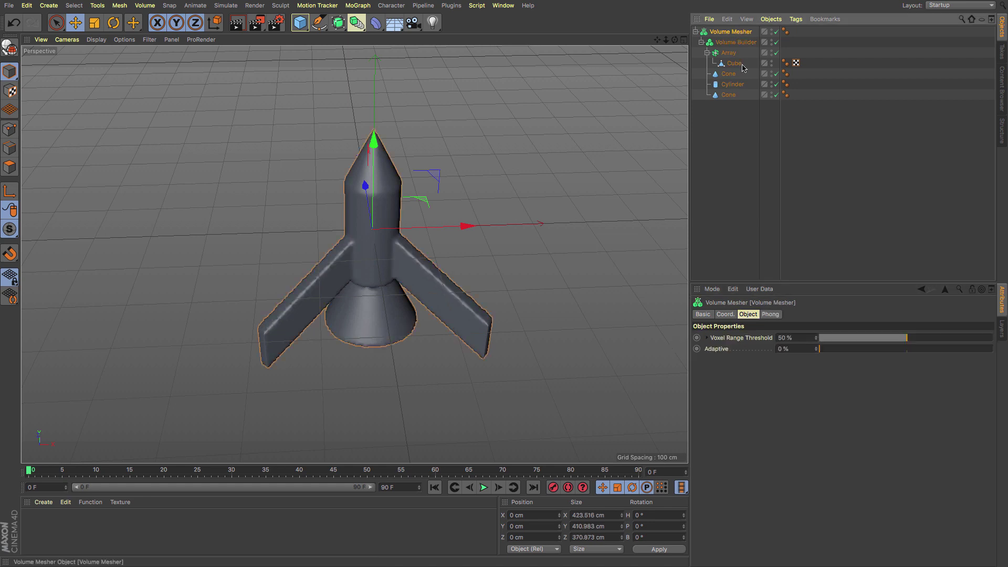
{"action": "left_click", "coordinate": [854, 340]}
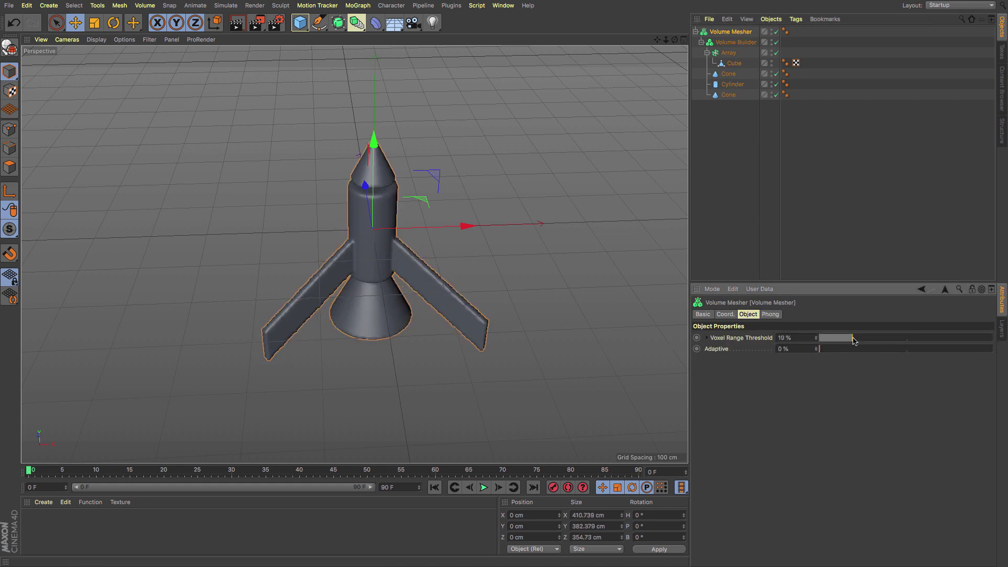
{"action": "left_click_drag", "start_coordinate": [853, 340], "coordinate": [887, 341]}
{"action": "left_click_drag", "start_coordinate": [471, 312], "coordinate": [326, 283], "text": "alt"}
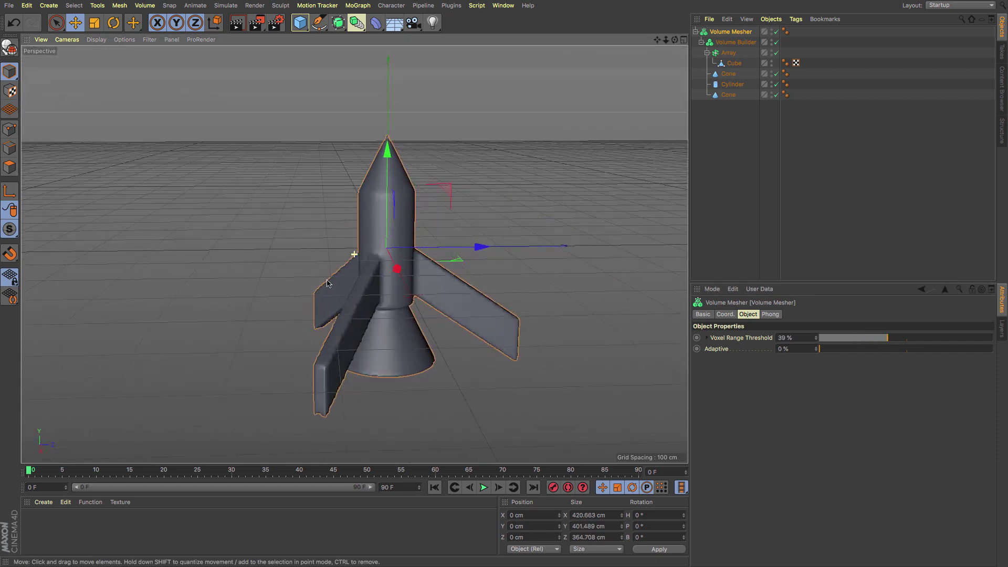
{"action": "left_click", "coordinate": [732, 54]}
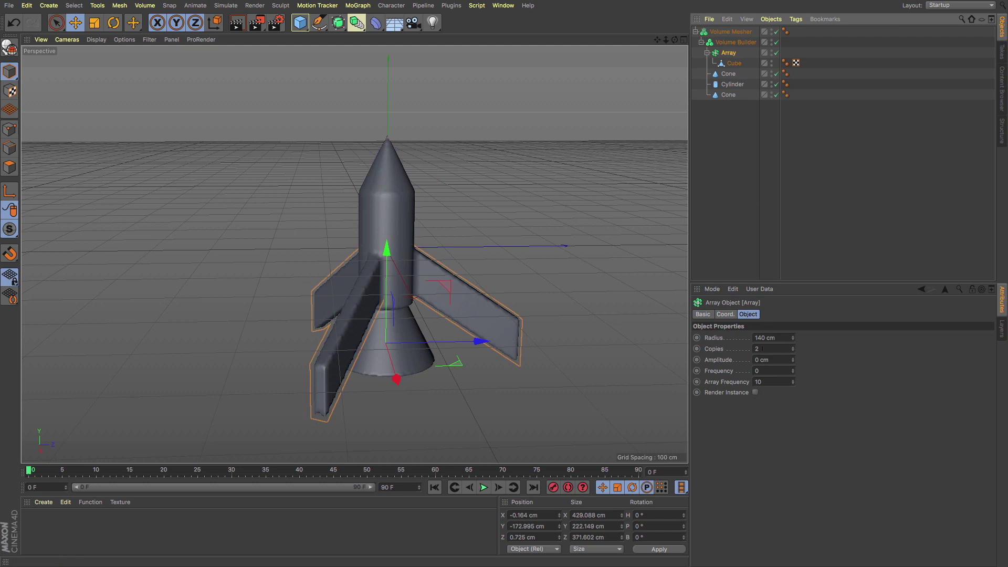
{"action": "left_click_drag", "start_coordinate": [399, 247], "coordinate": [342, 227], "text": "alt"}
{"action": "scroll", "coordinate": [339, 224], "scroll_direction": "up", "scroll_amount": 3}
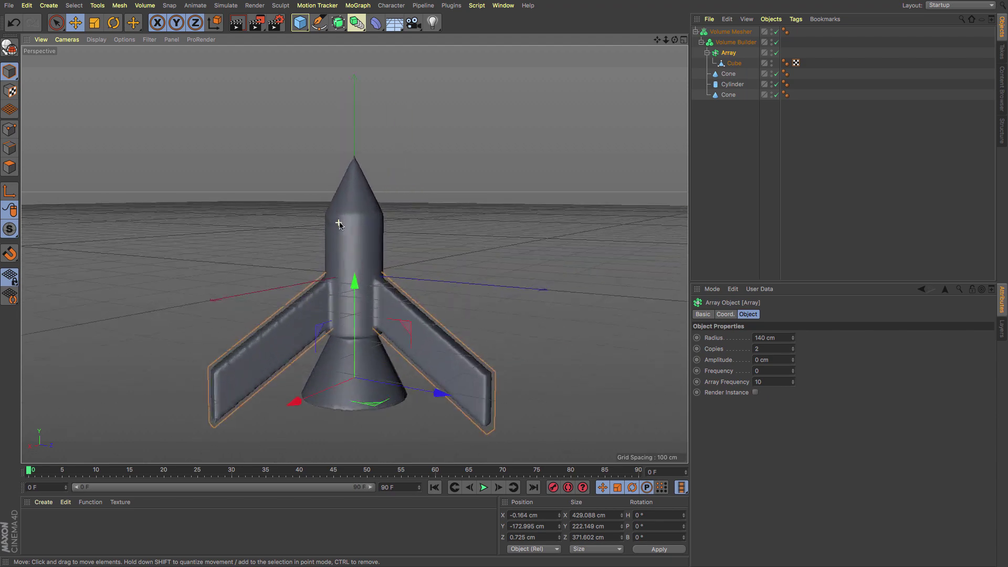
Add a Circle spline on the XZ plane inside the Volume Builder.
{"action": "left_click", "coordinate": [319, 23]}
{"action": "left_click", "coordinate": [436, 57]}
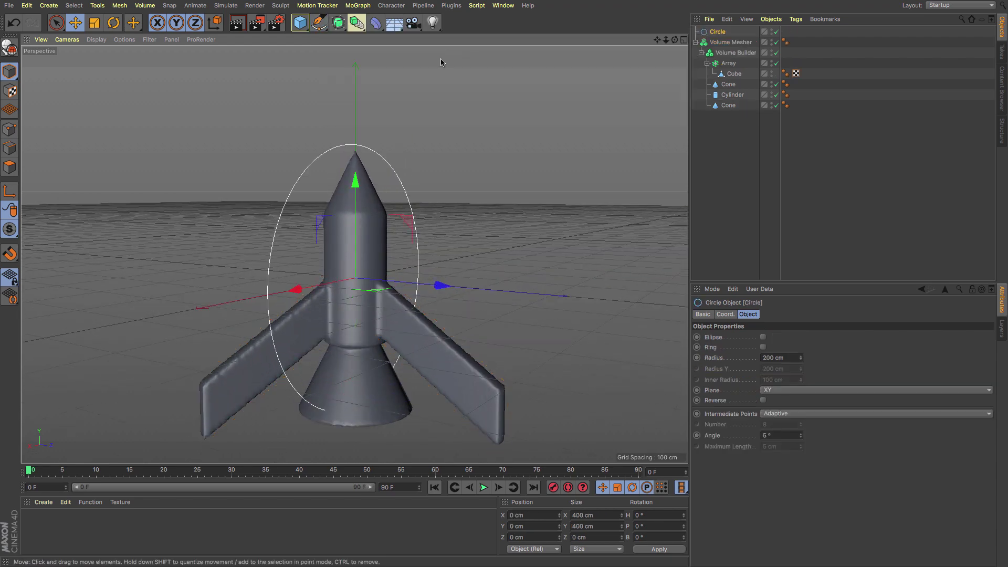
{"action": "left_click", "coordinate": [788, 391]}
{"action": "left_click", "coordinate": [777, 420]}
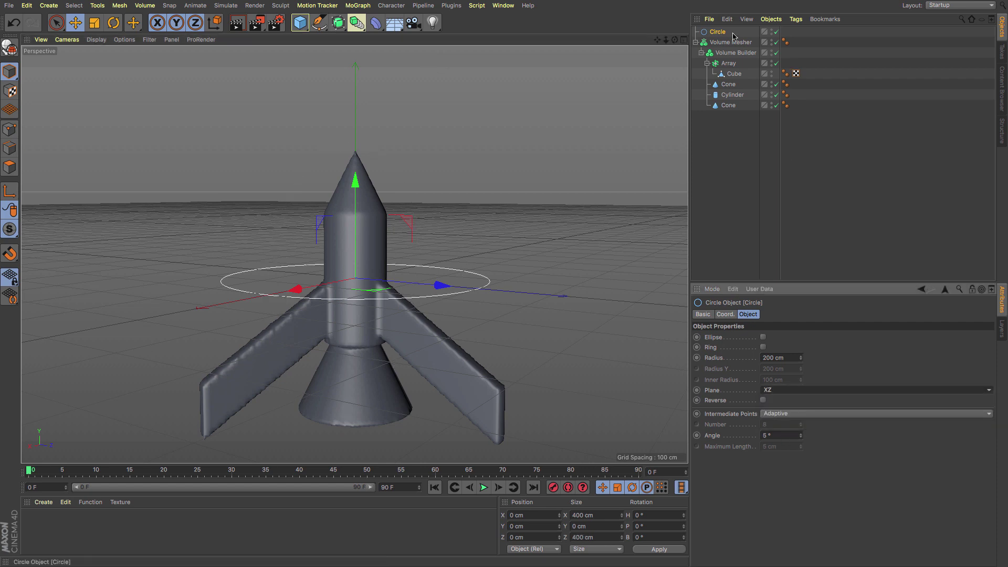
{"action": "left_click_drag", "start_coordinate": [733, 35], "coordinate": [735, 57]}
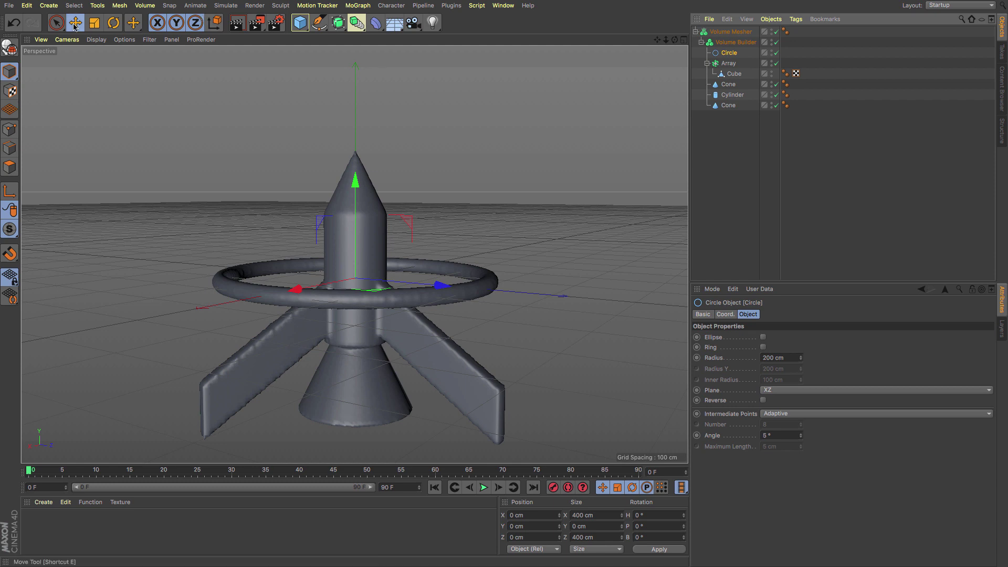
Shrink the ring to about 30 % and raise it just below the nose cone.
{"action": "left_click", "coordinate": [94, 22]}
{"action": "left_click_drag", "start_coordinate": [338, 141], "coordinate": [122, 178]}
{"action": "key", "text": "e"}
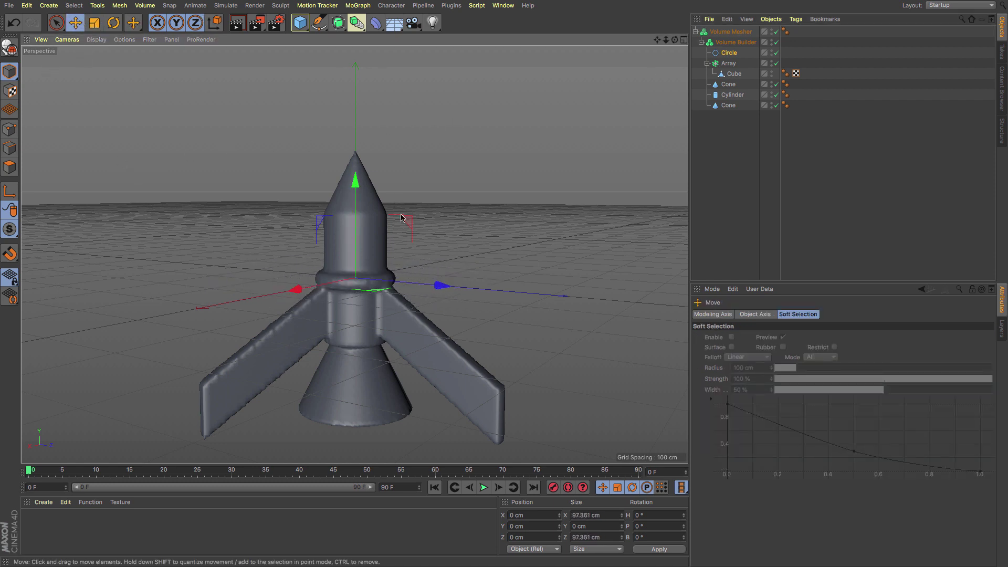
{"action": "left_click_drag", "start_coordinate": [355, 181], "coordinate": [355, 136]}
Try Volume Builder Voxel Size 1 and 2 cm, then settle on 5 cm.
{"action": "left_click", "coordinate": [738, 34]}
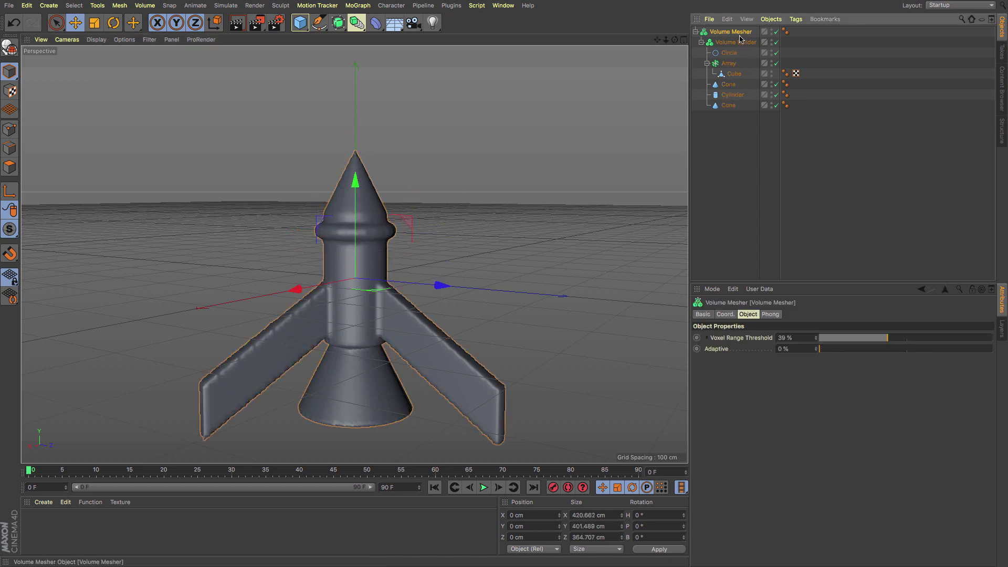
{"action": "left_click", "coordinate": [738, 42]}
{"action": "double_click", "coordinate": [756, 347]}
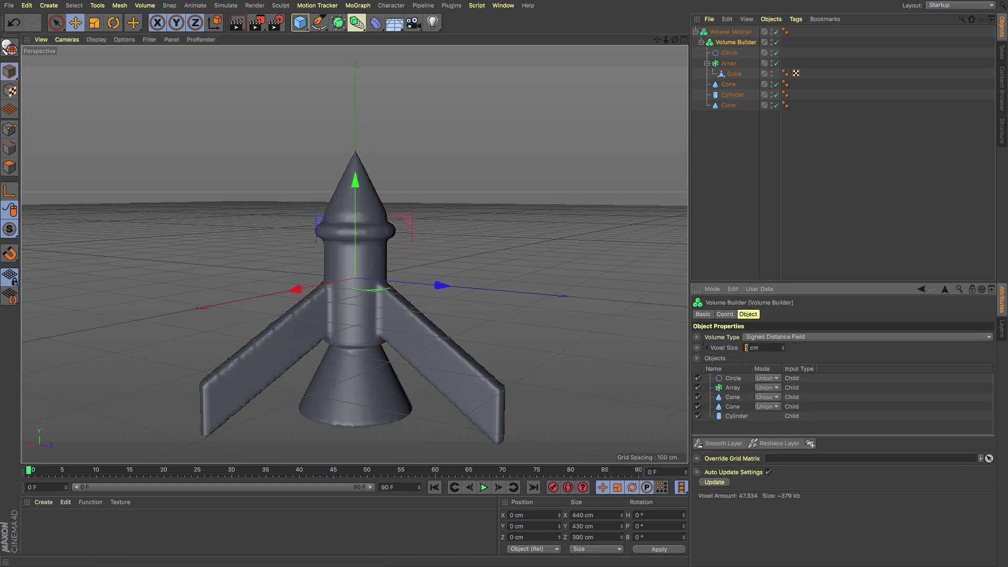
{"action": "type", "text": "1"}
{"action": "key", "text": "Return"}
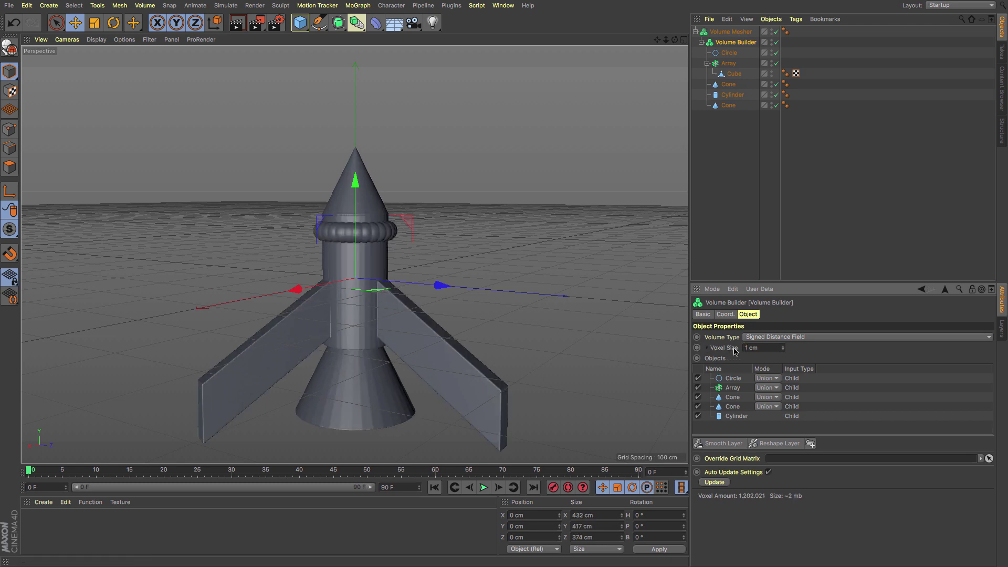
{"action": "type", "text": "2"}
{"action": "key", "text": "Return"}
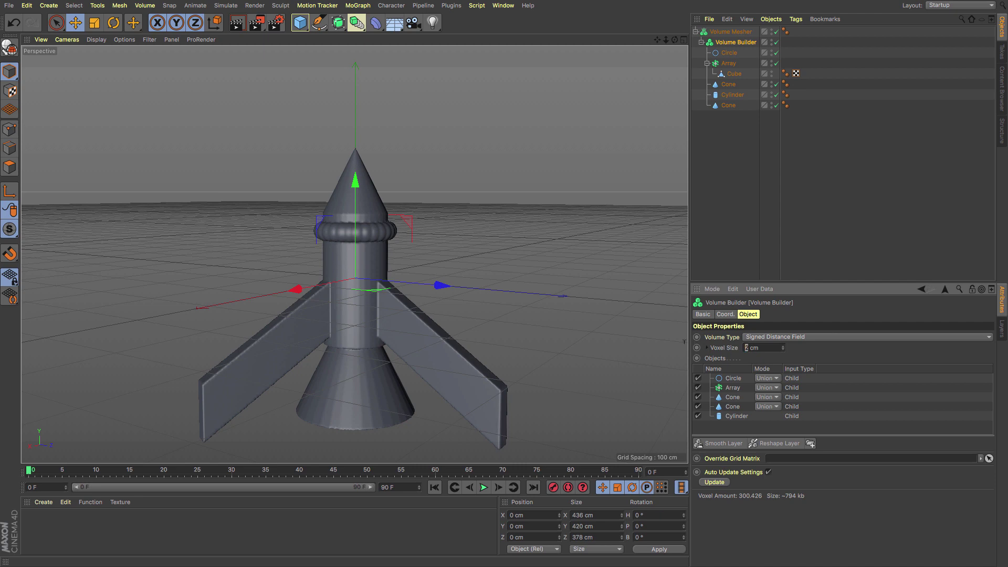
{"action": "type", "text": "5"}
{"action": "key", "text": "Return"}
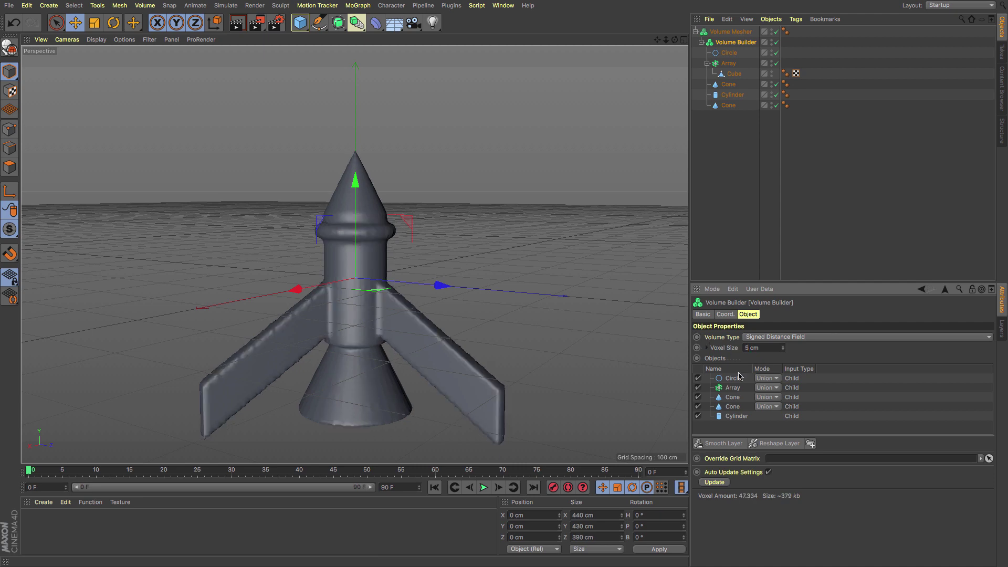
Give the Circle a density of 1 and set the Volume Builder voxel size to 1 cm.
{"action": "left_click", "coordinate": [740, 380]}
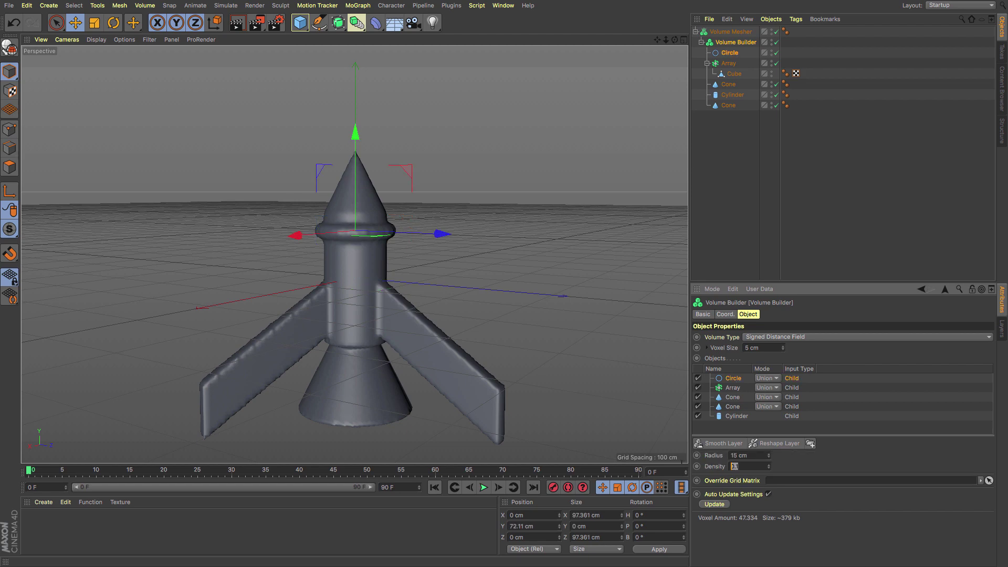
{"action": "key", "text": "BackSpace"}
{"action": "key", "text": "Return"}
{"action": "type", "text": "1"}
{"action": "key", "text": "Return"}
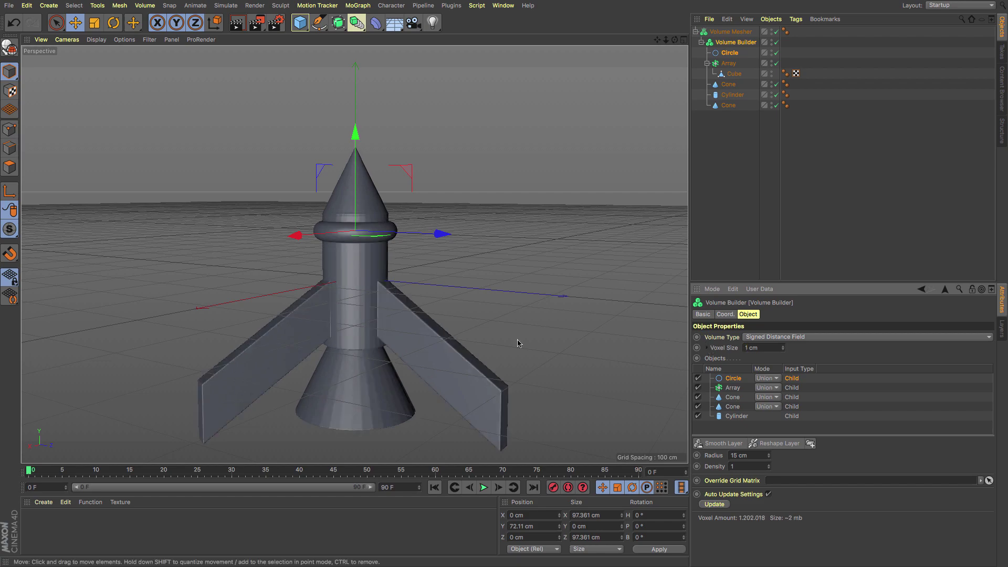
Orbit and zoom around the finer rocket mesh to inspect it from raised and lower angles.
{"action": "left_click_drag", "start_coordinate": [382, 295], "coordinate": [400, 311], "text": "alt"}
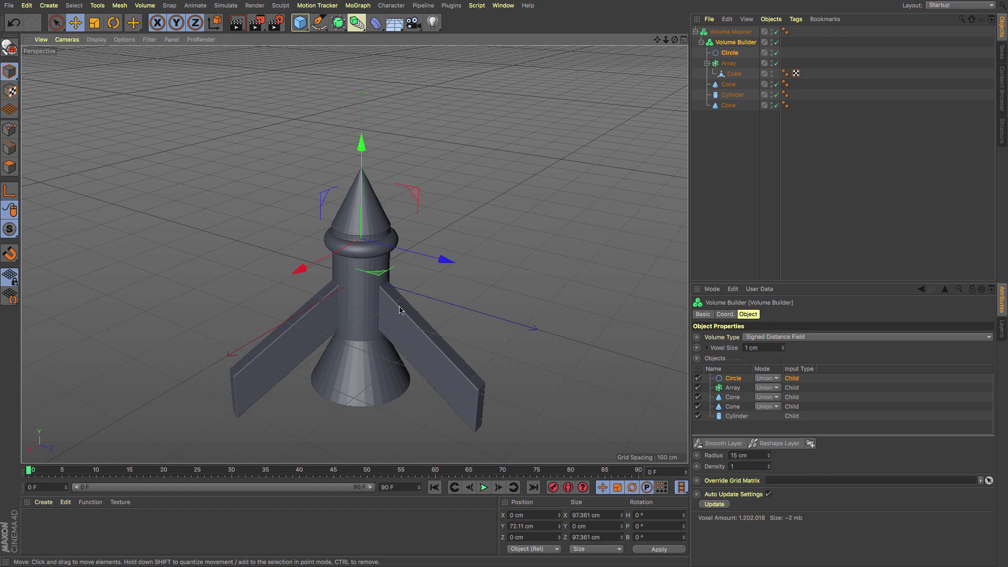
{"action": "scroll", "coordinate": [378, 287], "scroll_direction": "up", "scroll_amount": 6}
{"action": "scroll", "coordinate": [381, 288], "scroll_direction": "down", "scroll_amount": 3}
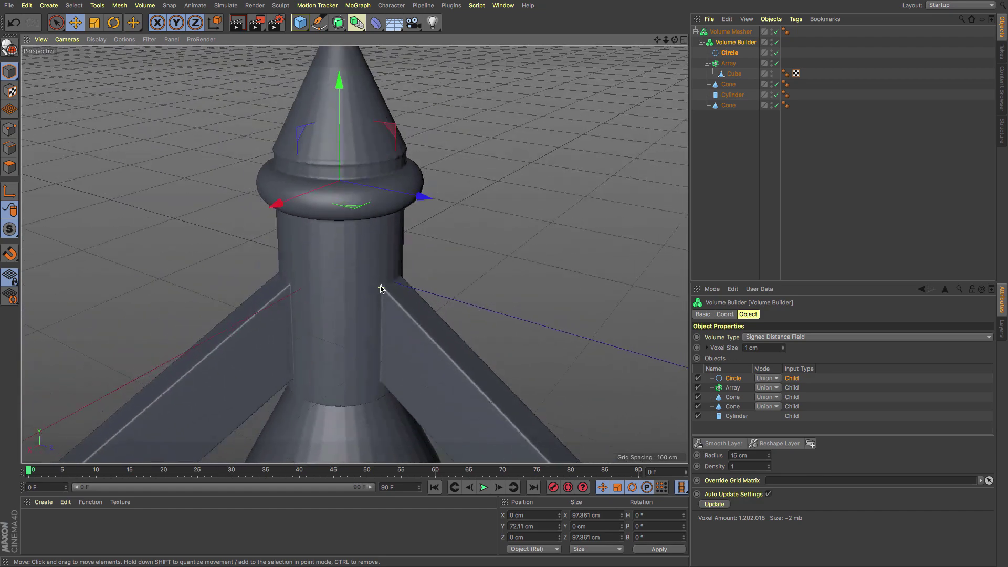
{"action": "scroll", "coordinate": [381, 290], "scroll_direction": "down", "scroll_amount": 4}
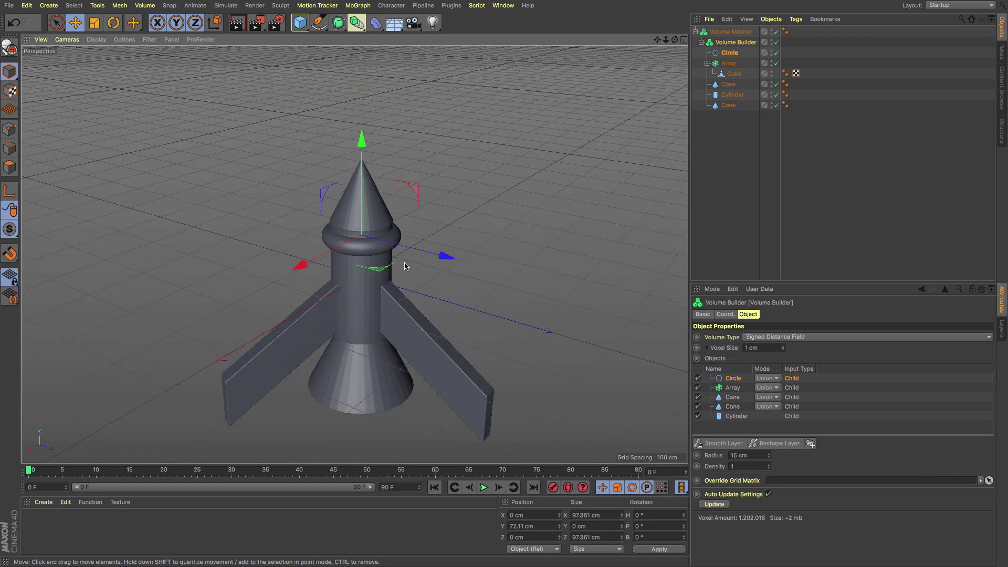
{"action": "left_click_drag", "start_coordinate": [370, 302], "coordinate": [365, 272], "text": "alt"}
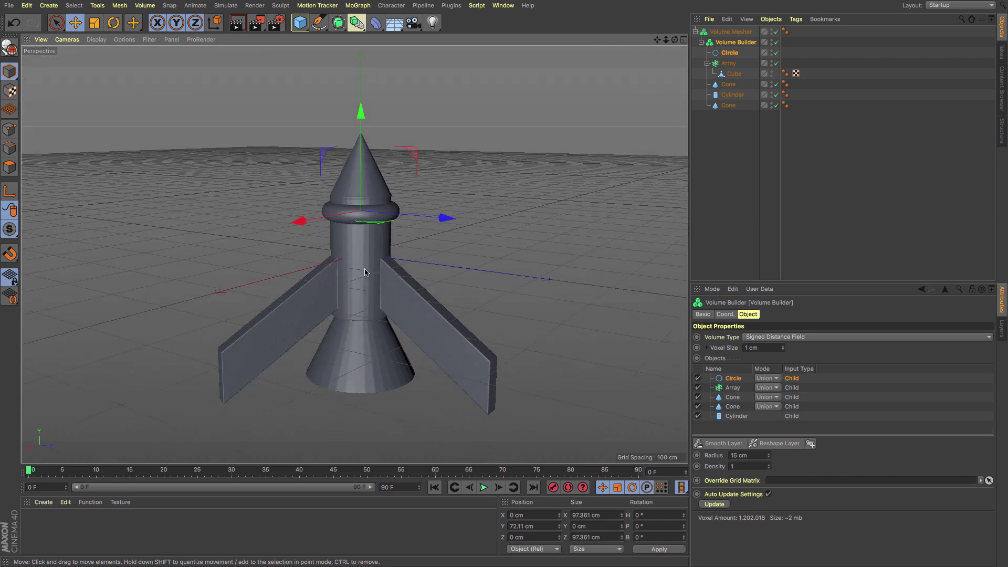